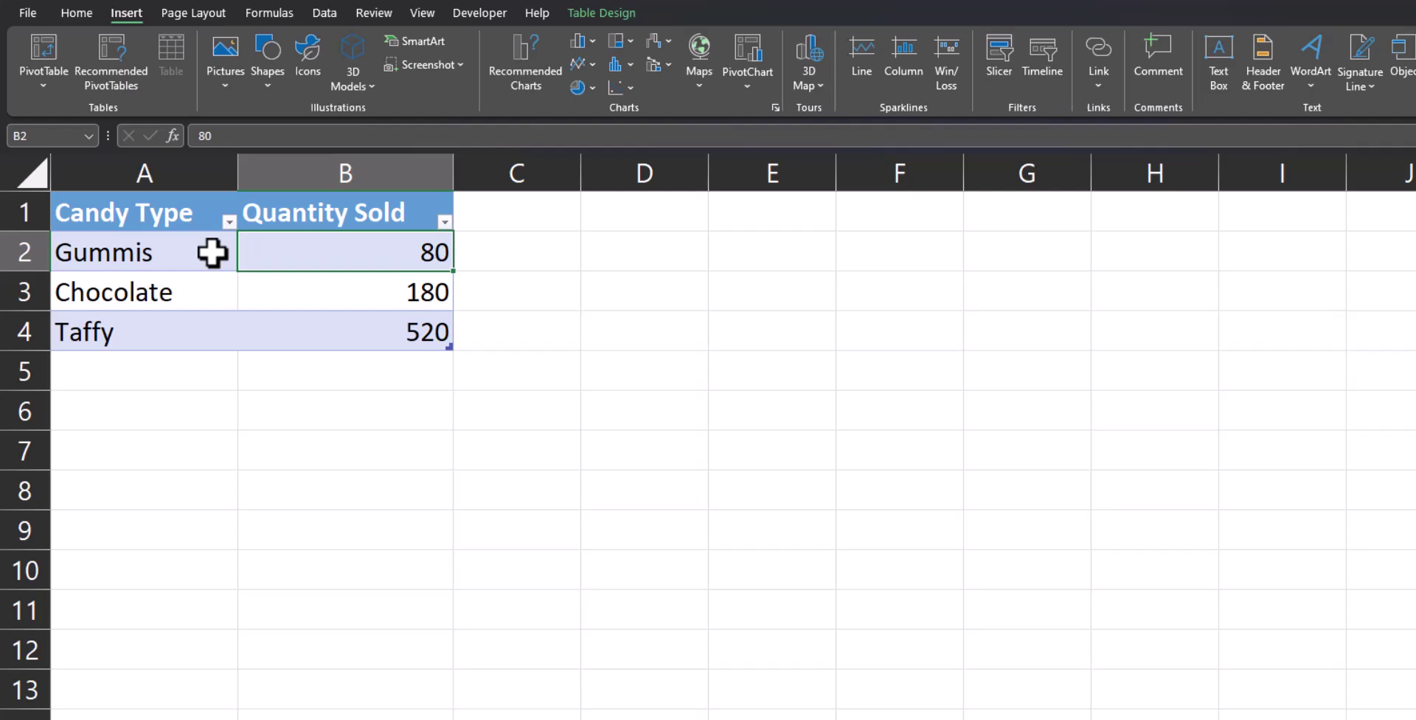
Select the candy names and quantities in A2:B4 and show Quick Analysis chart suggestions
{"action": "left_click_drag", "start_coordinate": [207, 251], "coordinate": [288, 325]}
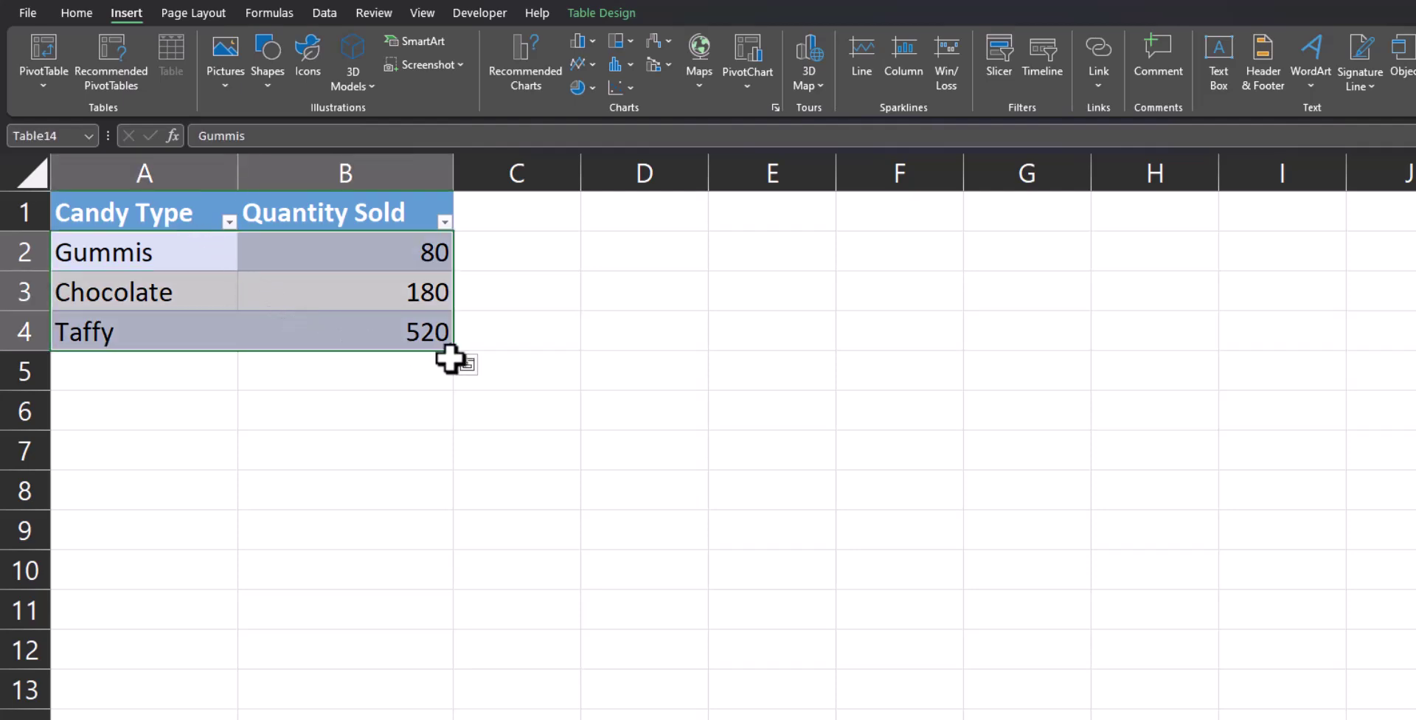
{"action": "left_click", "coordinate": [472, 372]}
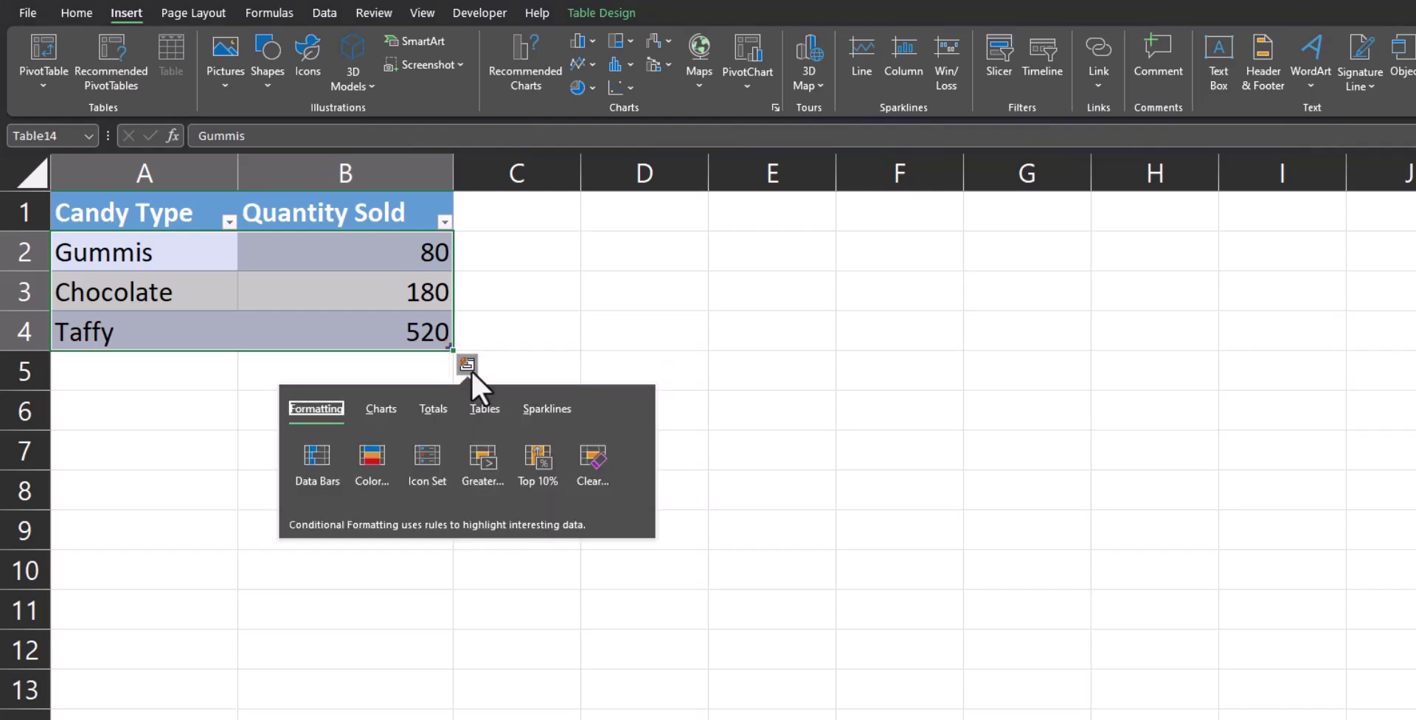
{"action": "left_click", "coordinate": [367, 412]}
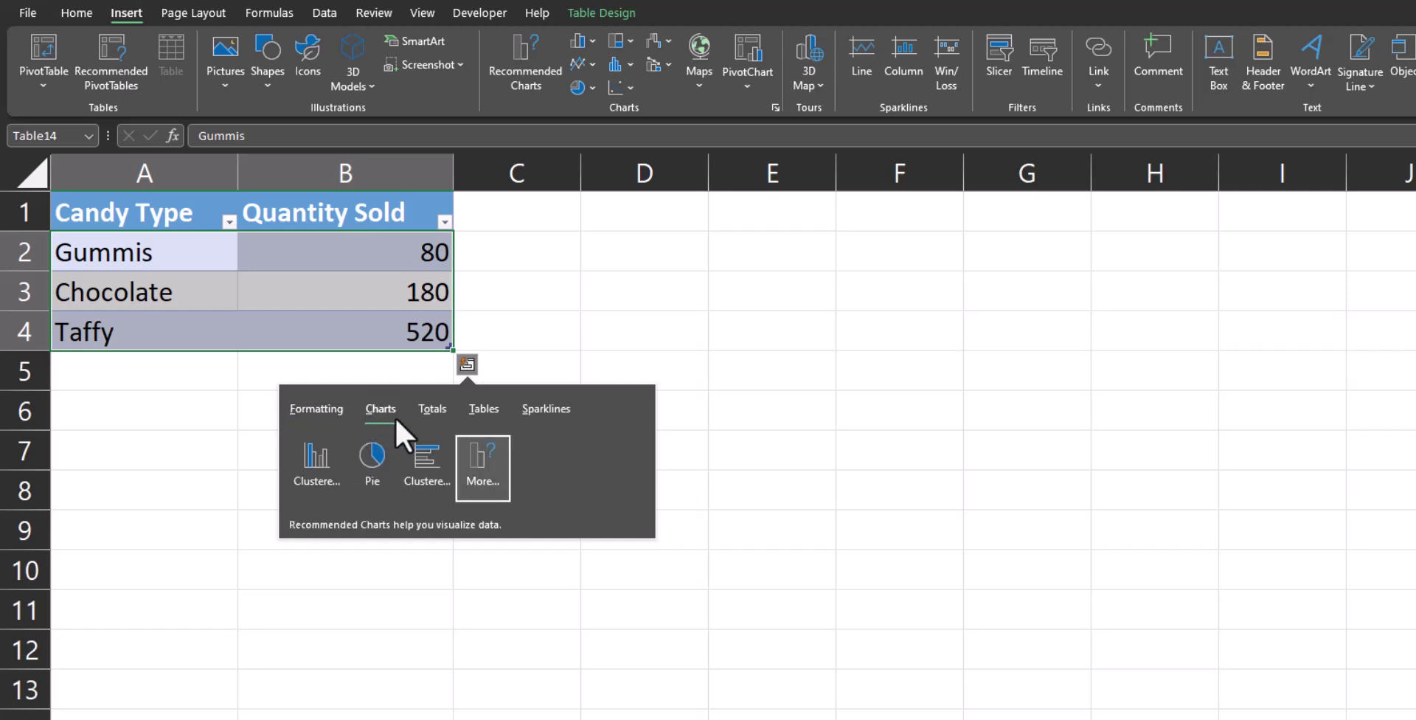
{"action": "mouse_move", "coordinate": [387, 459]}
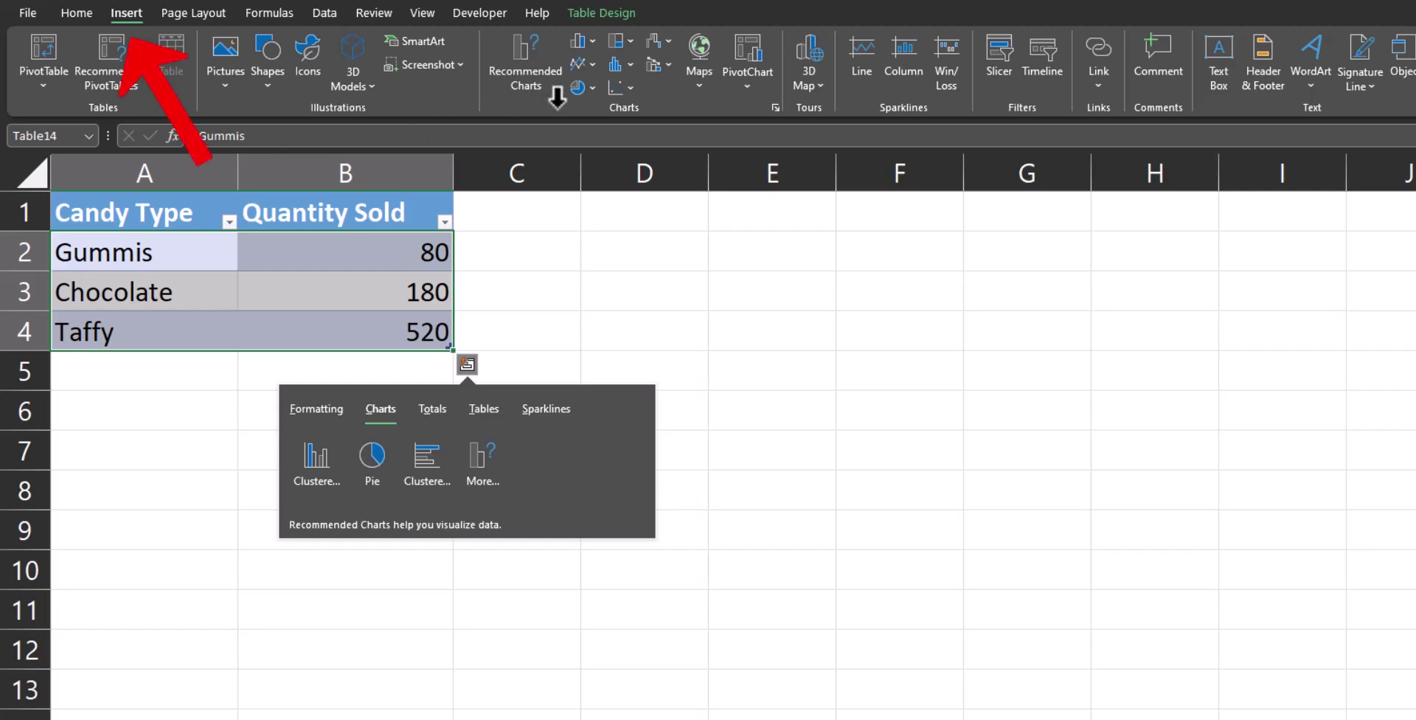
Insert a 2-D pie chart of the candy quantities, shrink it and place it beside the table
{"action": "left_click", "coordinate": [592, 93]}
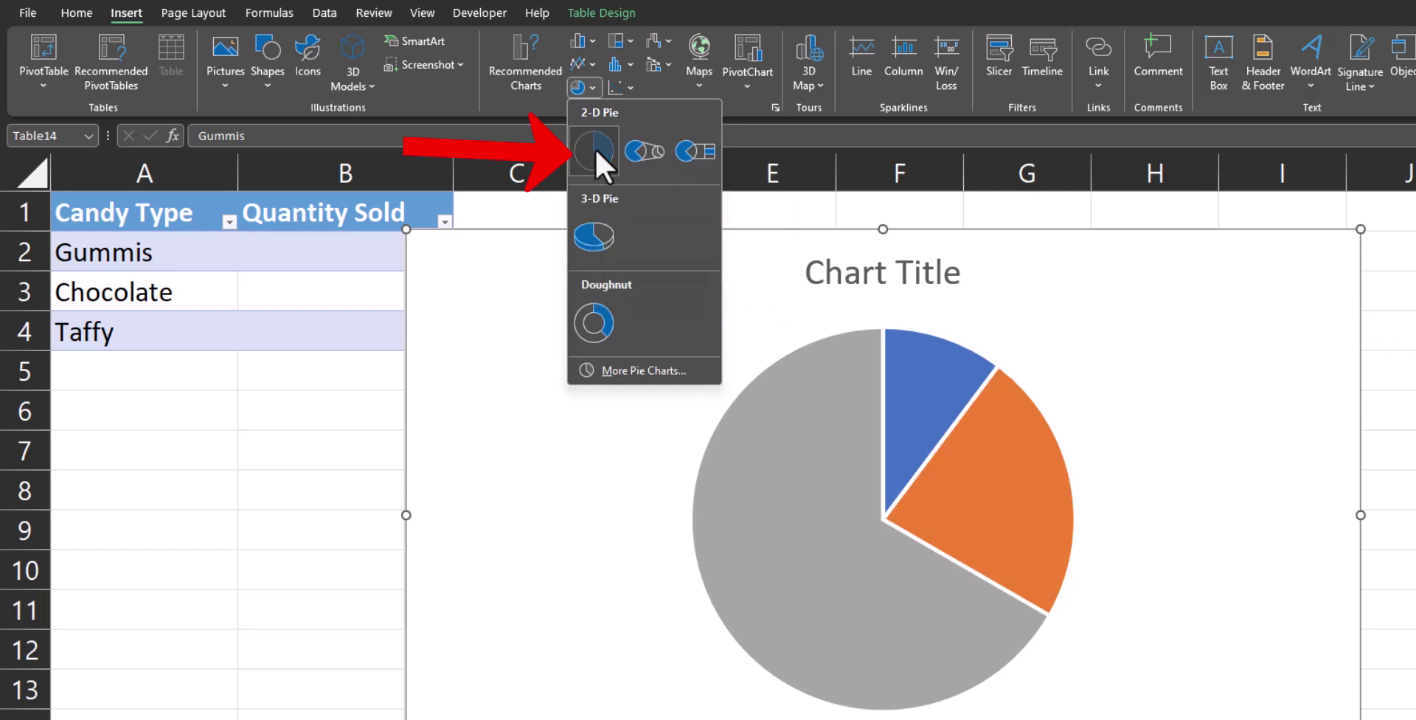
{"action": "left_click", "coordinate": [595, 148]}
{"action": "left_click_drag", "start_coordinate": [1360, 230], "coordinate": [991, 418]}
{"action": "left_click_drag", "start_coordinate": [864, 430], "coordinate": [956, 210]}
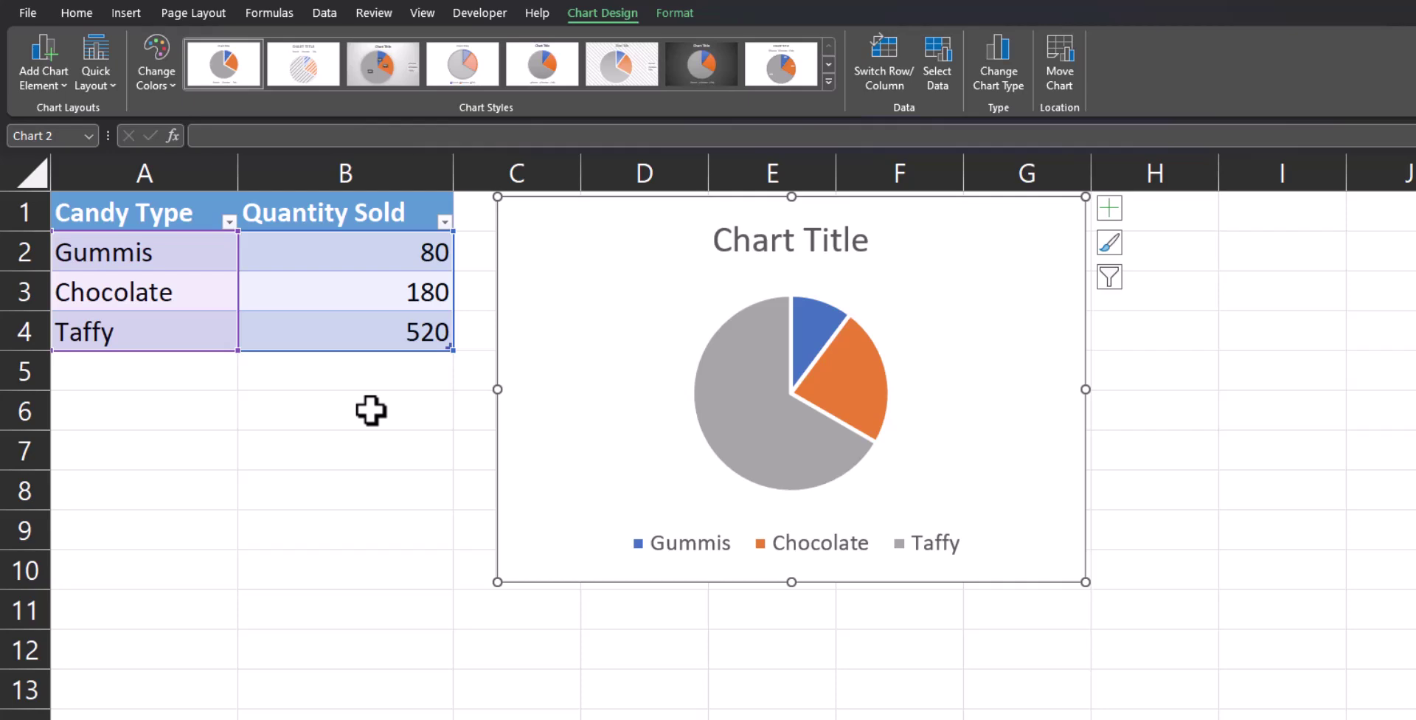
Change the Gummis quantity in B2 from 80 to 200
{"action": "left_click", "coordinate": [360, 259]}
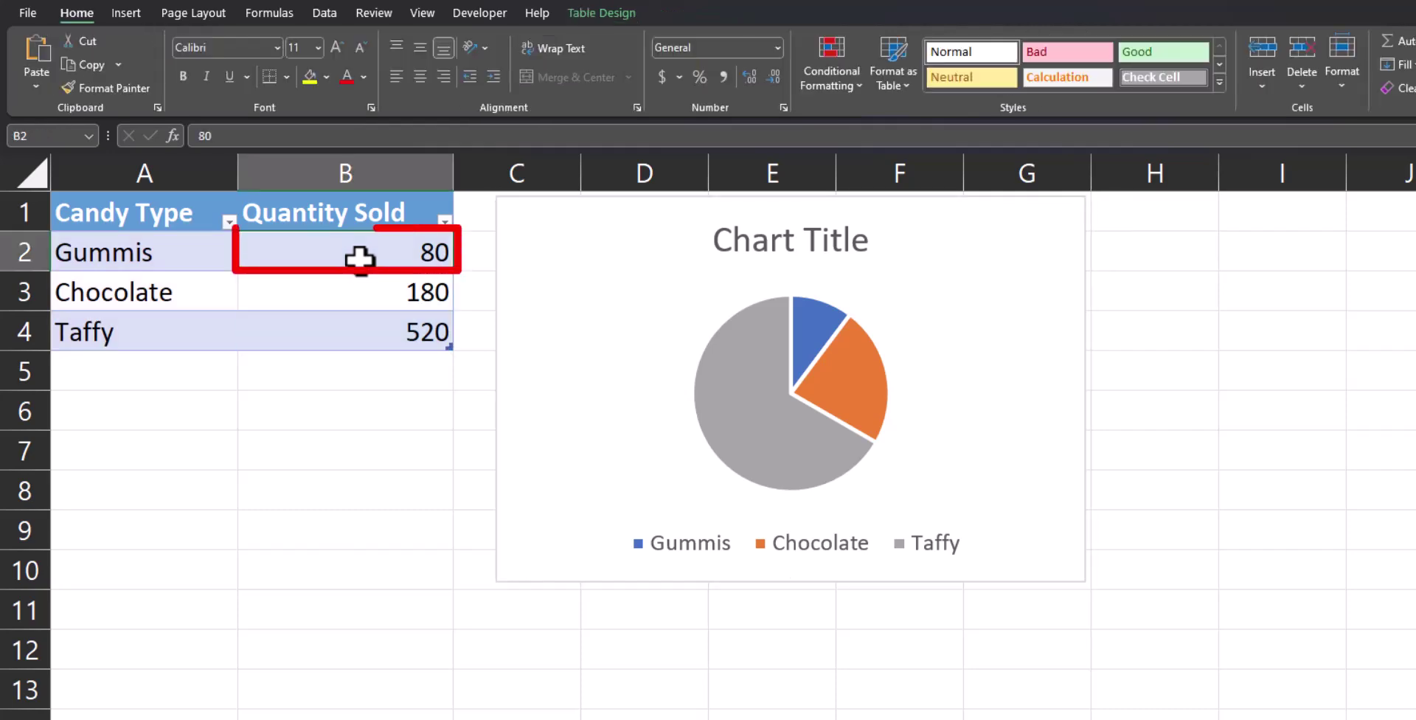
{"action": "type", "text": "200"}
{"action": "key", "text": "Return"}
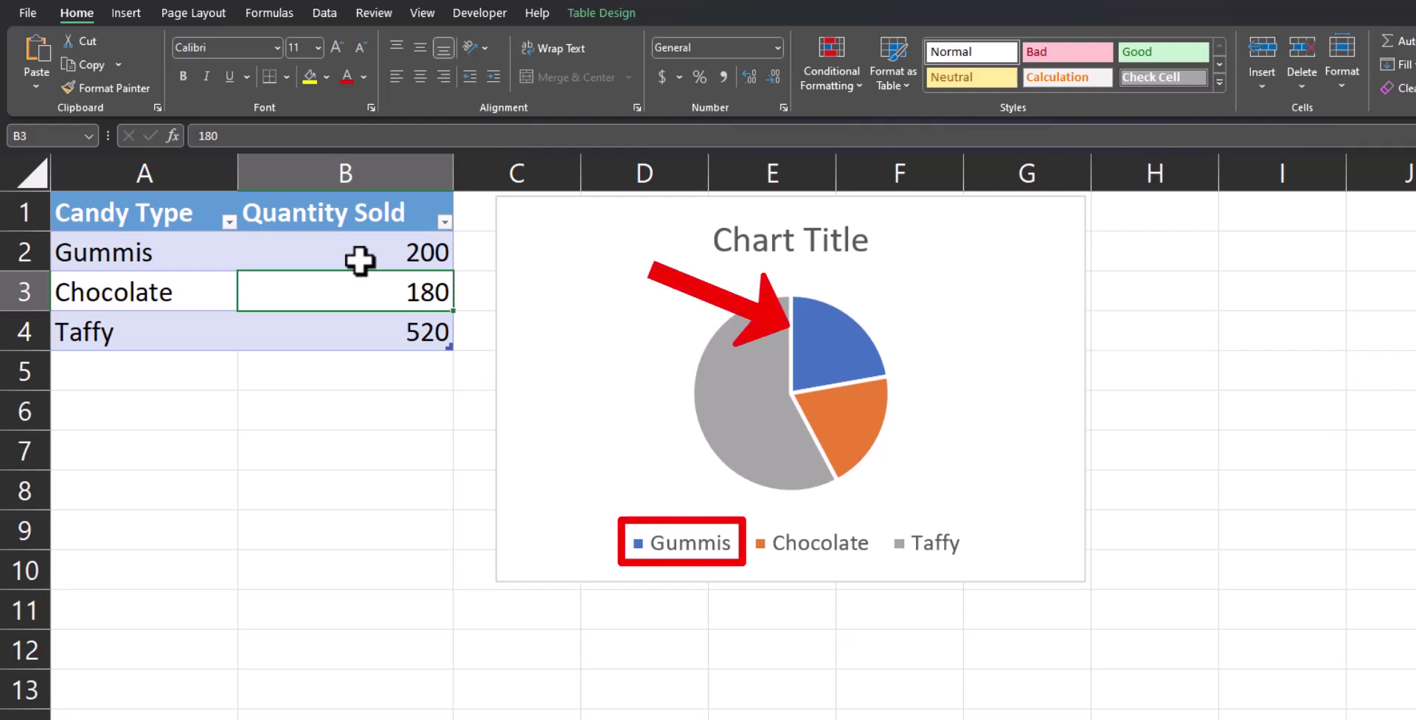
{"action": "left_click", "coordinate": [360, 260]}
{"action": "left_click", "coordinate": [324, 12]}
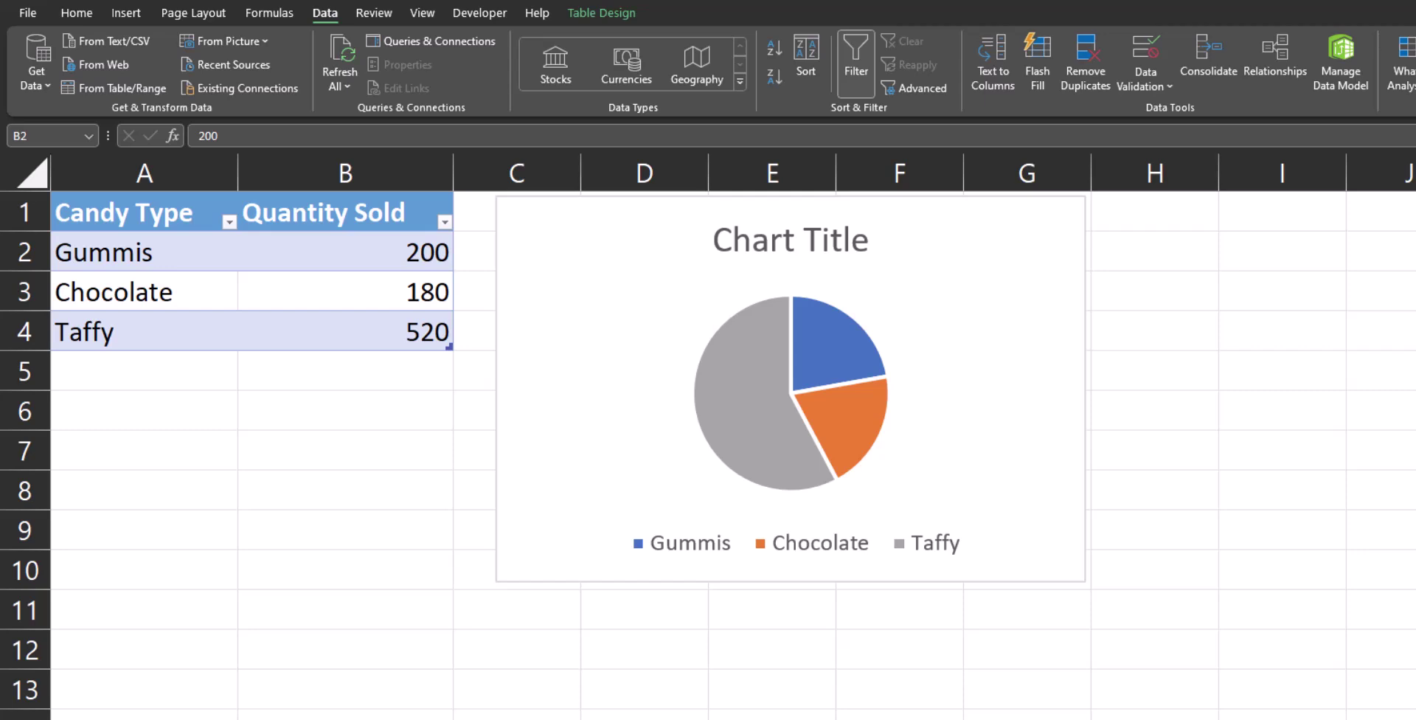
Sort Quantity Sold largest to smallest: Taffy 520, Gummis 200, Chocolate 180
{"action": "left_click", "coordinate": [338, 258]}
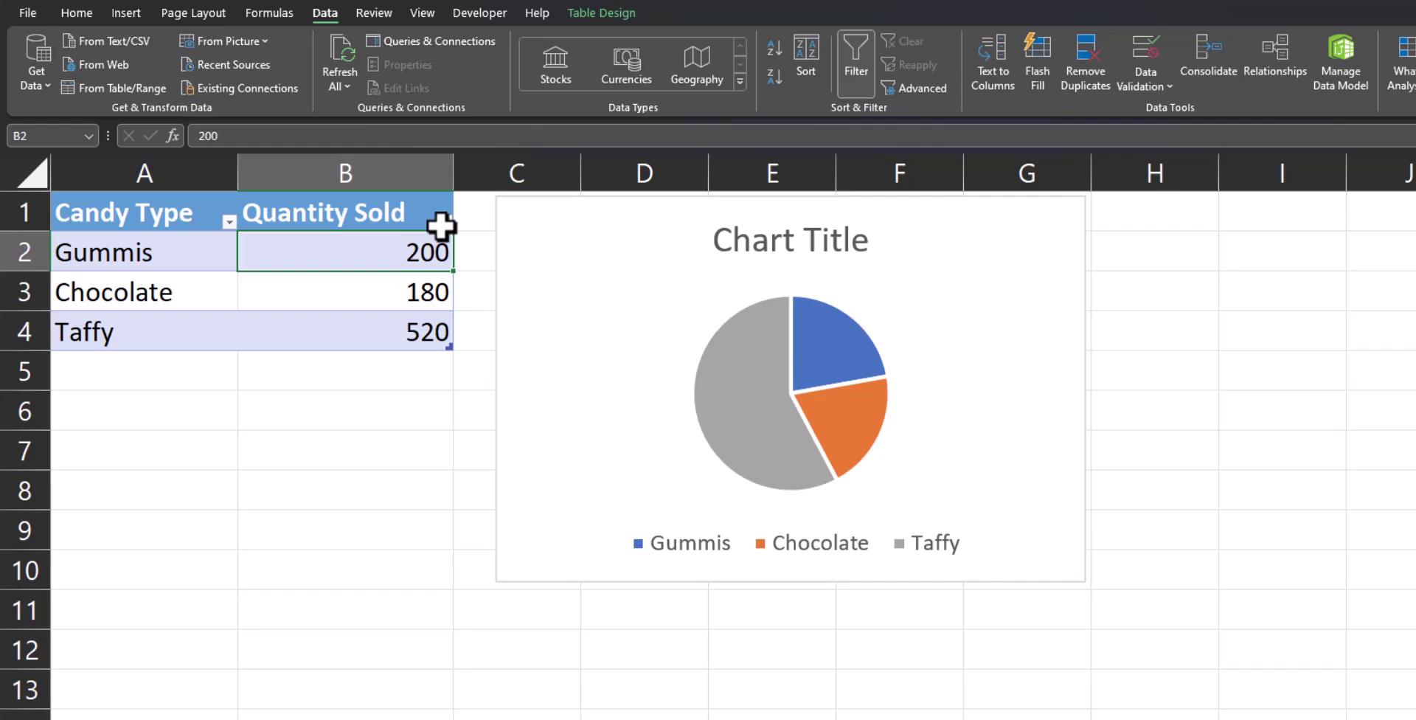
{"action": "left_click", "coordinate": [772, 73]}
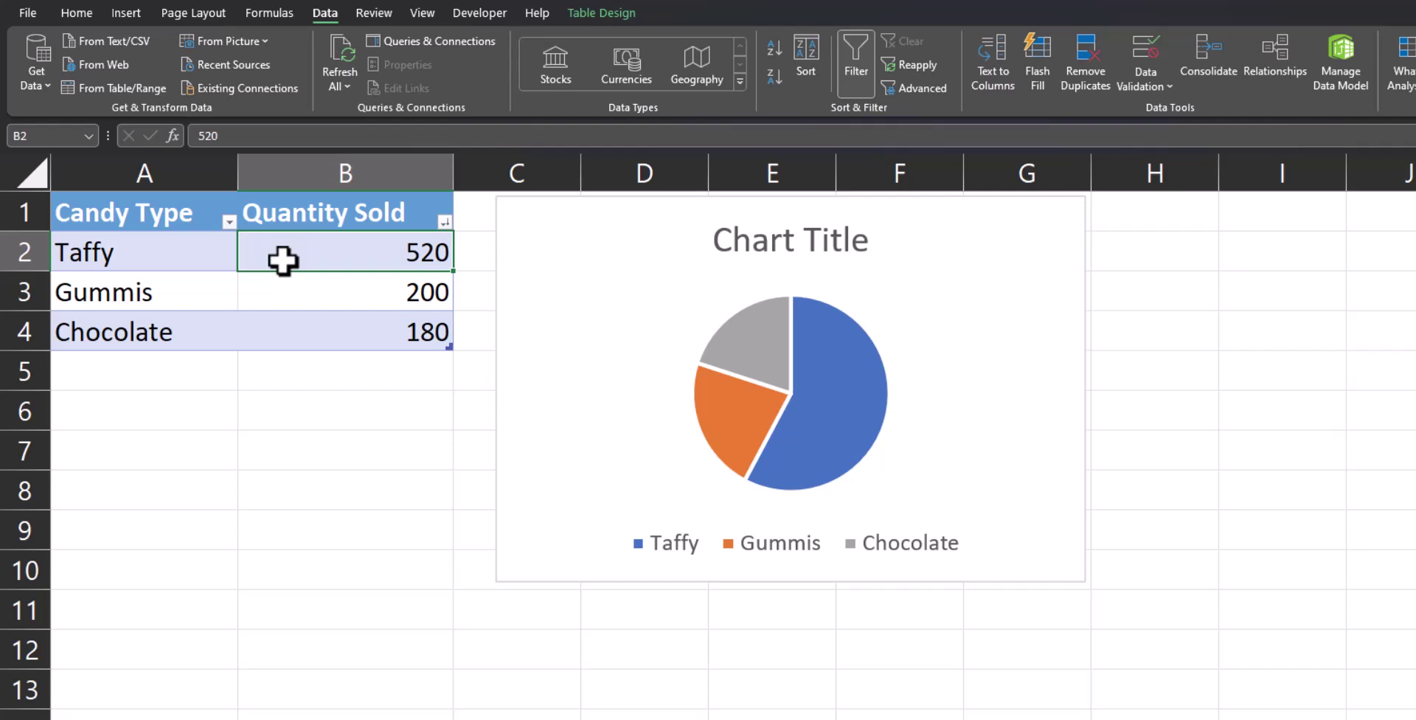
{"action": "left_click", "coordinate": [908, 284]}
Replace the placeholder chart title with 'Candy Sales'
{"action": "left_click", "coordinate": [862, 247]}
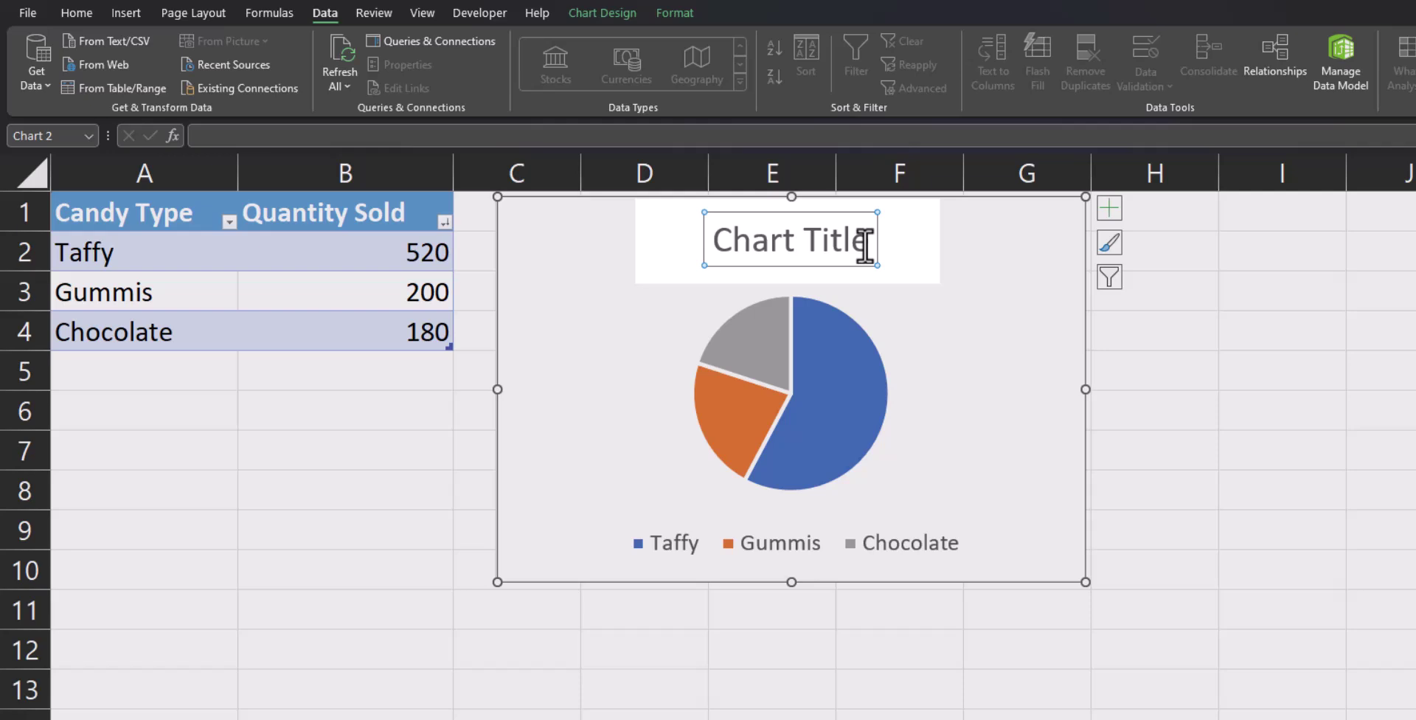
{"action": "left_click", "coordinate": [864, 246]}
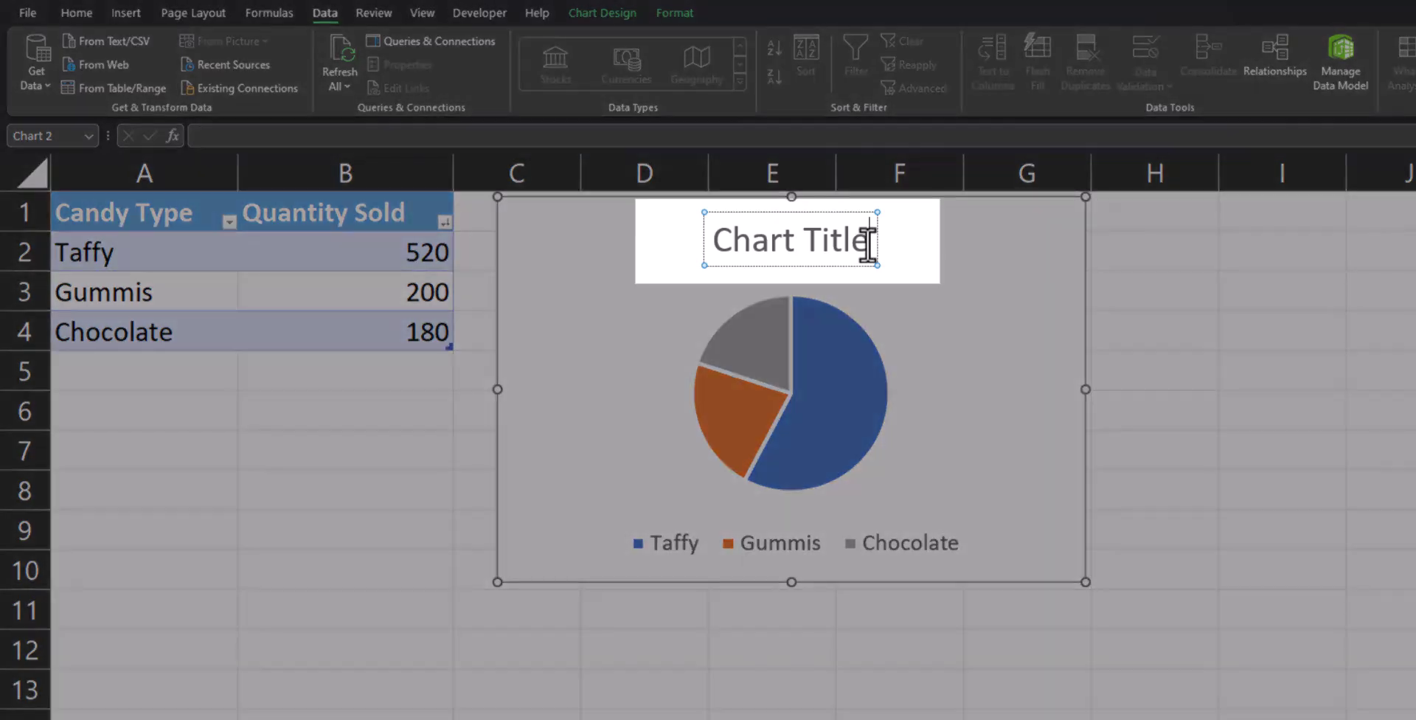
{"action": "left_click_drag", "start_coordinate": [869, 245], "coordinate": [702, 236]}
{"action": "type", "text": "Candy Sales"}
{"action": "left_click", "coordinate": [680, 251]}
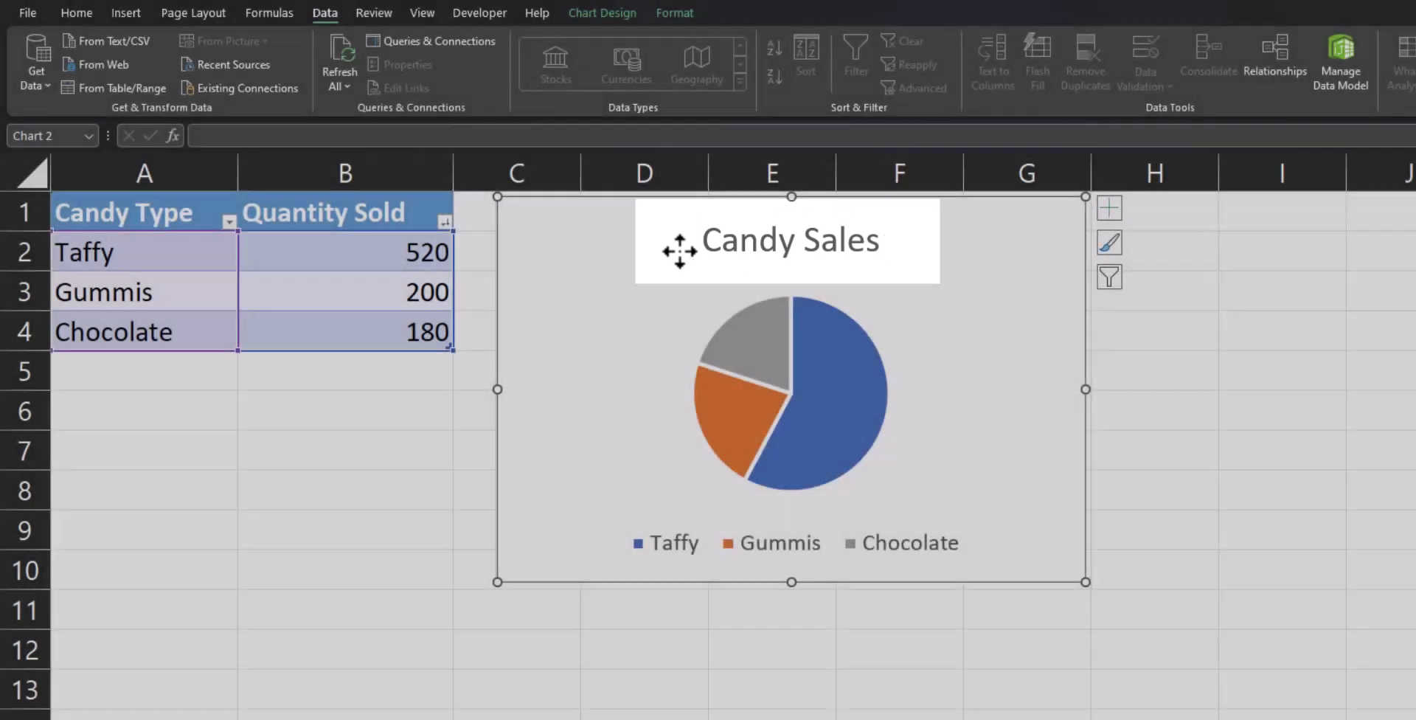
{"action": "left_click", "coordinate": [629, 17]}
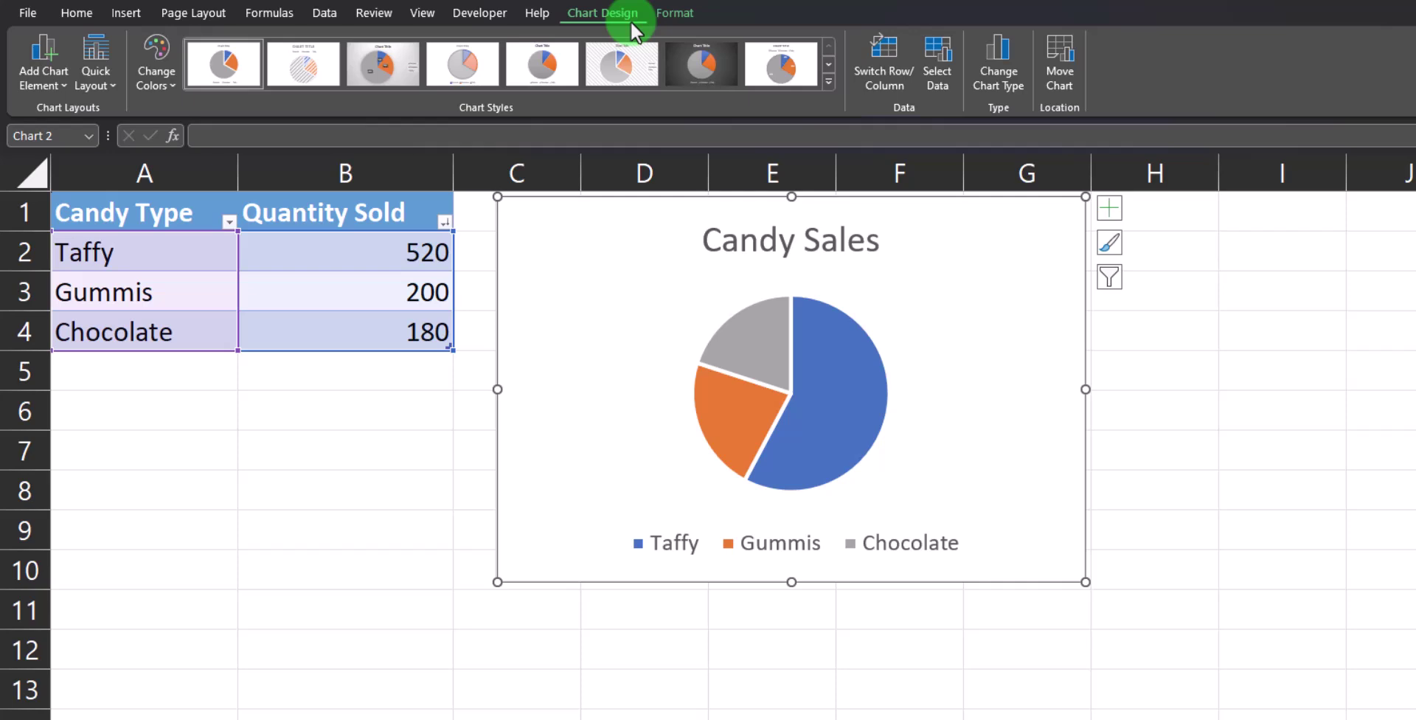
{"action": "left_click", "coordinate": [826, 82]}
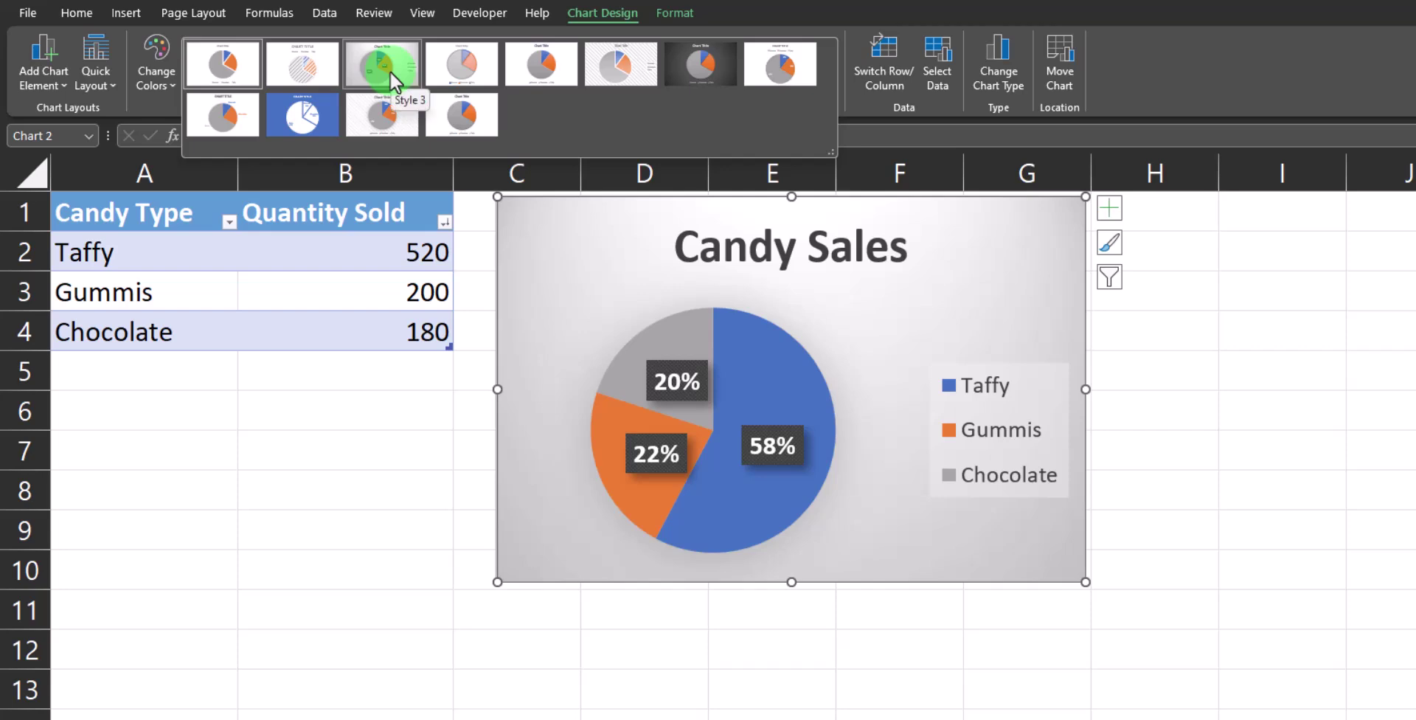
{"action": "left_click", "coordinate": [164, 91]}
{"action": "left_click", "coordinate": [164, 91]}
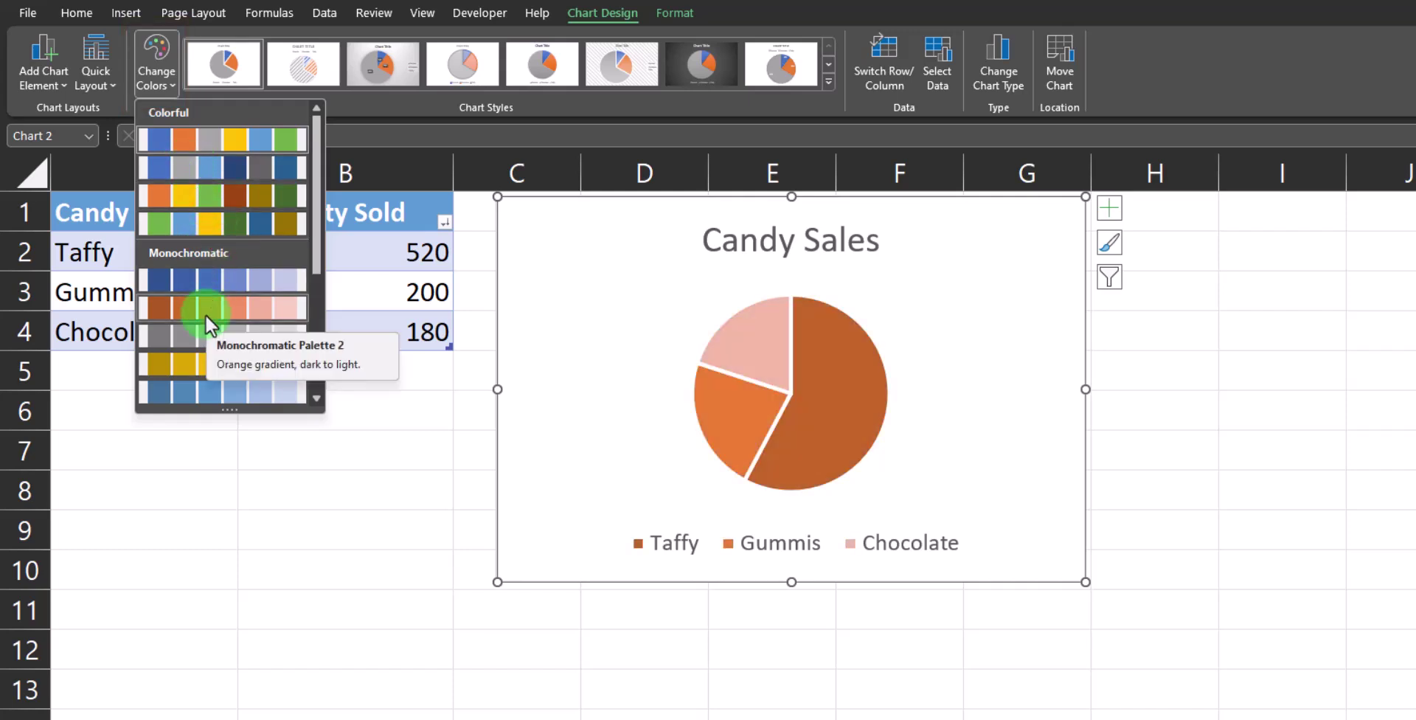
{"action": "left_click", "coordinate": [919, 438]}
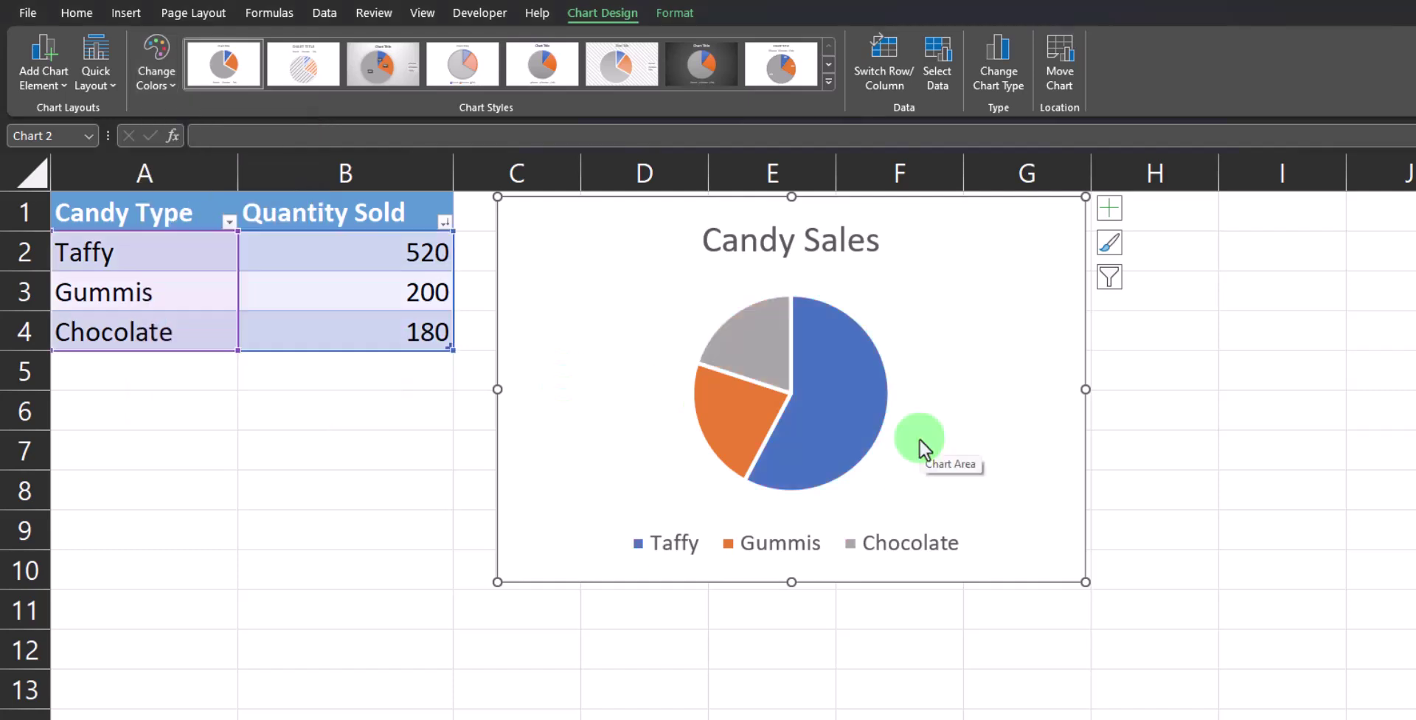
Fill the Taffy slice with a green theme colour using Format > Shape Fill
{"action": "left_click", "coordinate": [869, 403]}
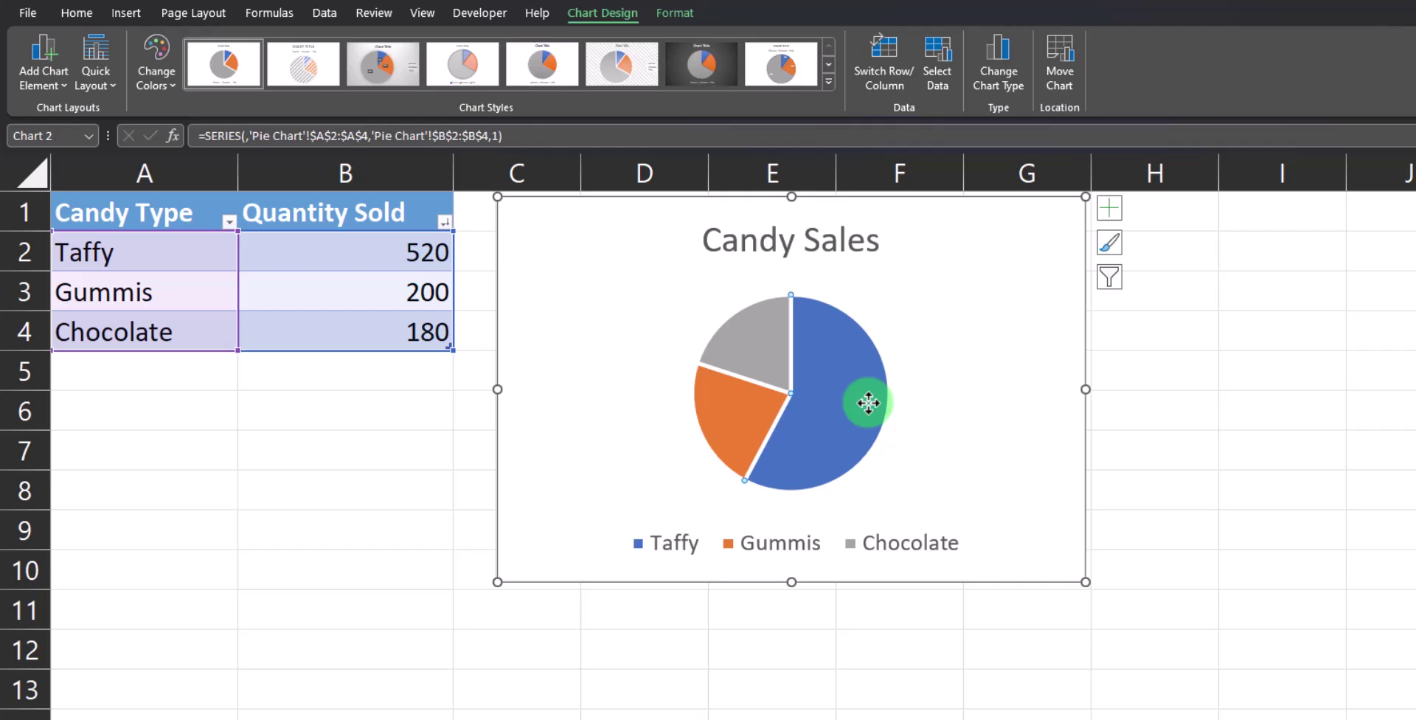
{"action": "left_click", "coordinate": [683, 17]}
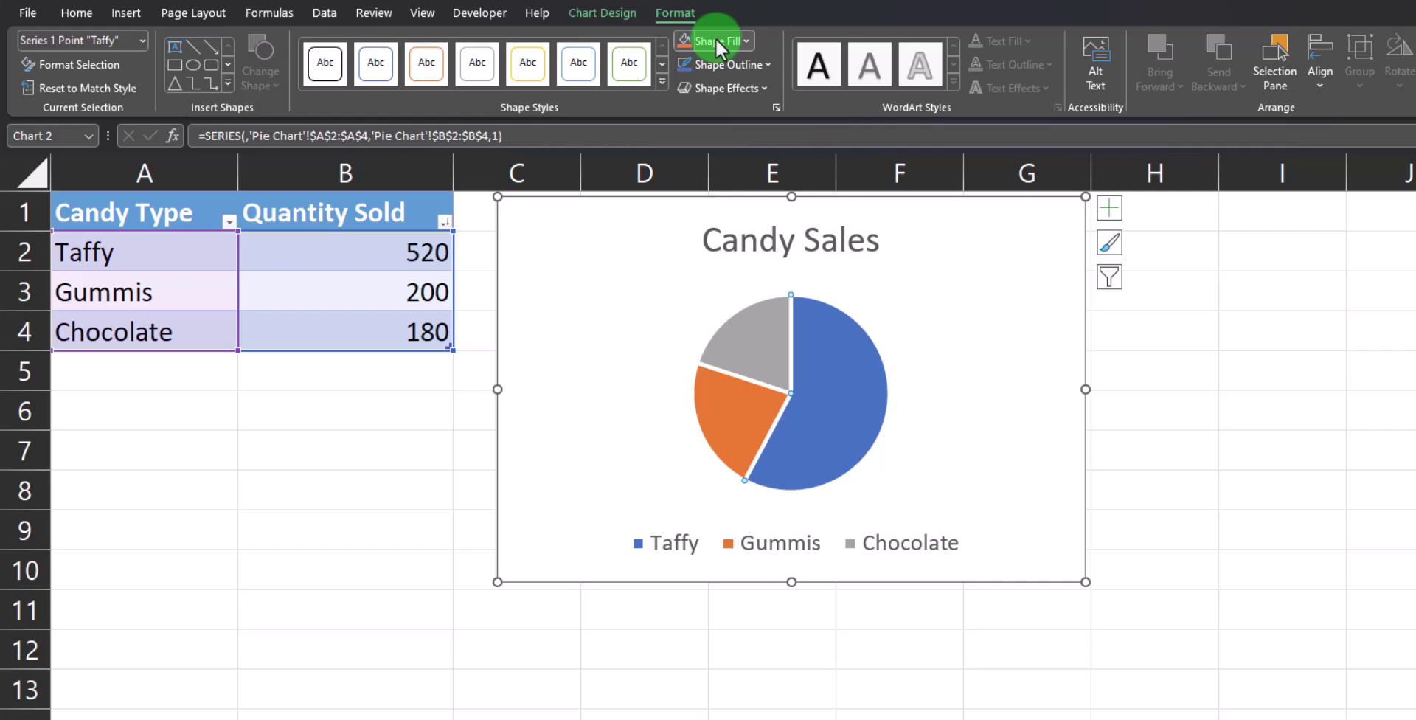
{"action": "left_click", "coordinate": [715, 40]}
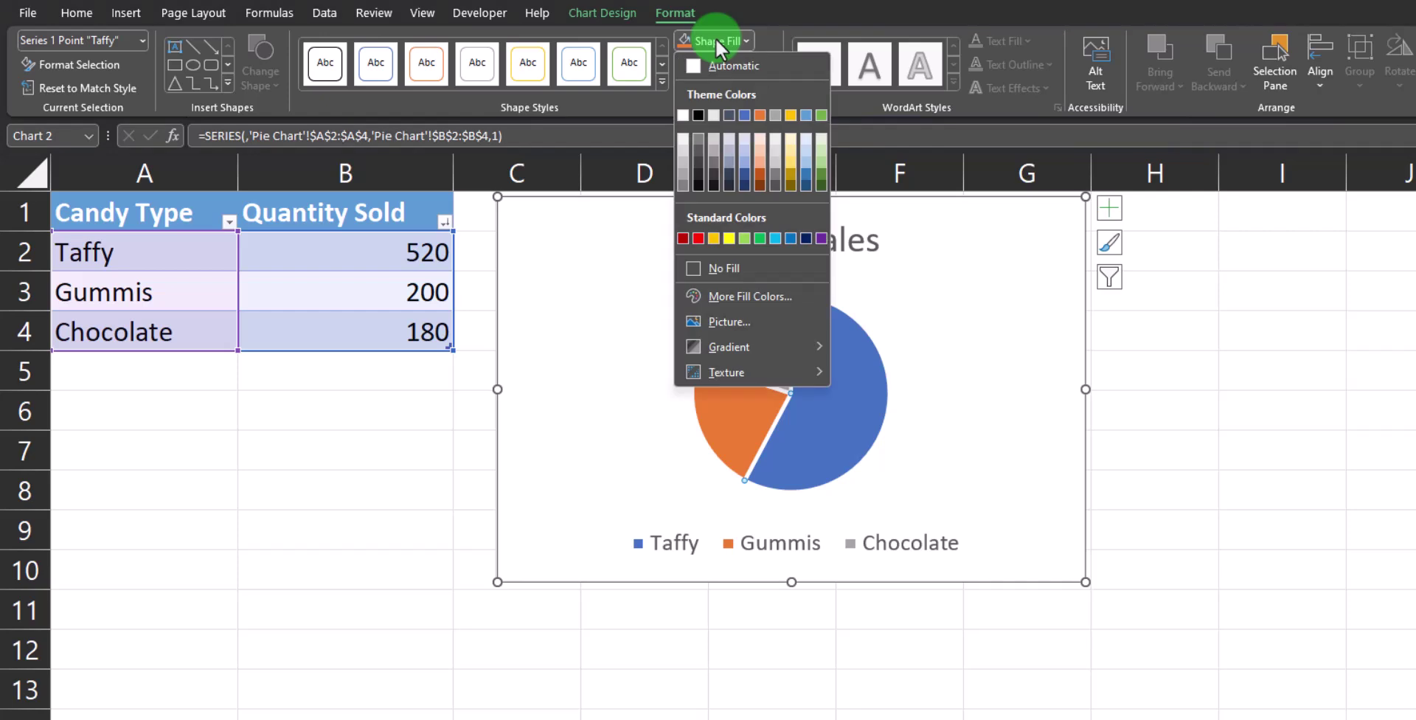
{"action": "left_click", "coordinate": [821, 173]}
{"action": "left_click", "coordinate": [904, 304]}
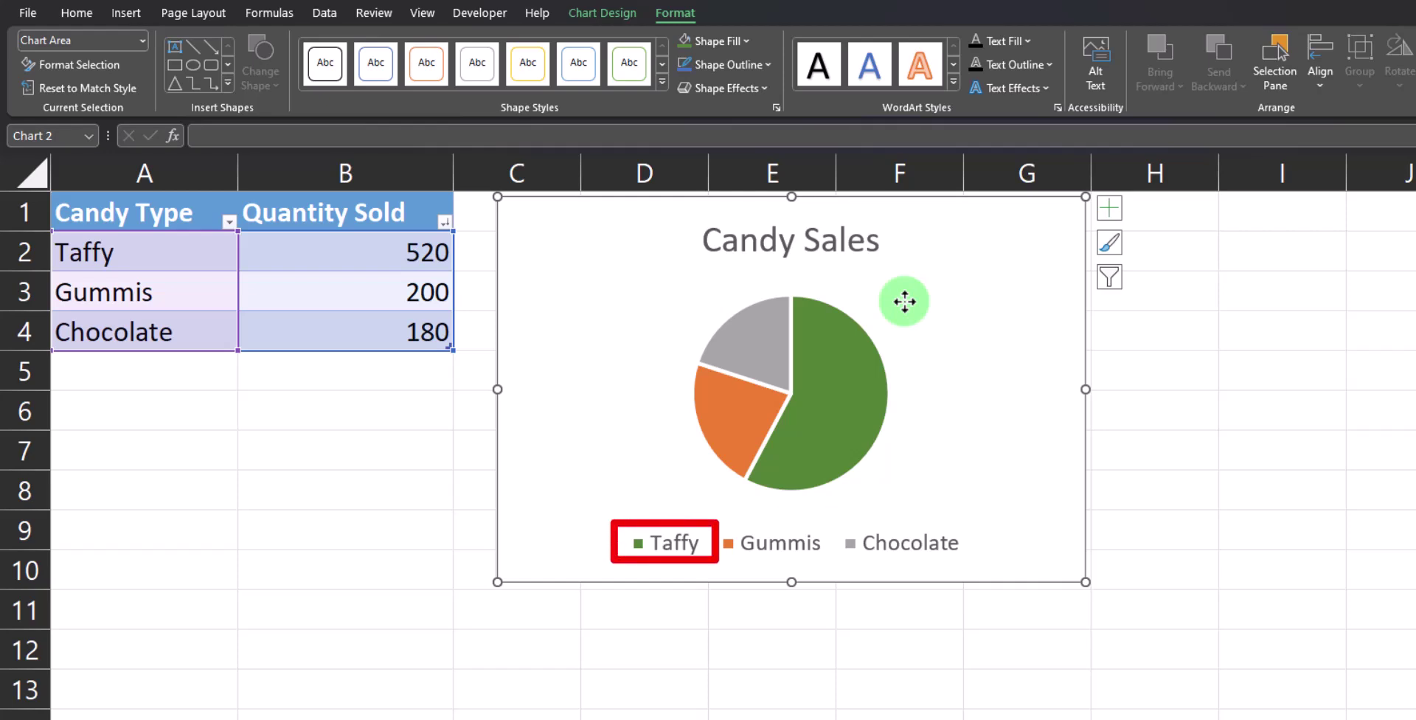
{"action": "left_click", "coordinate": [1036, 404]}
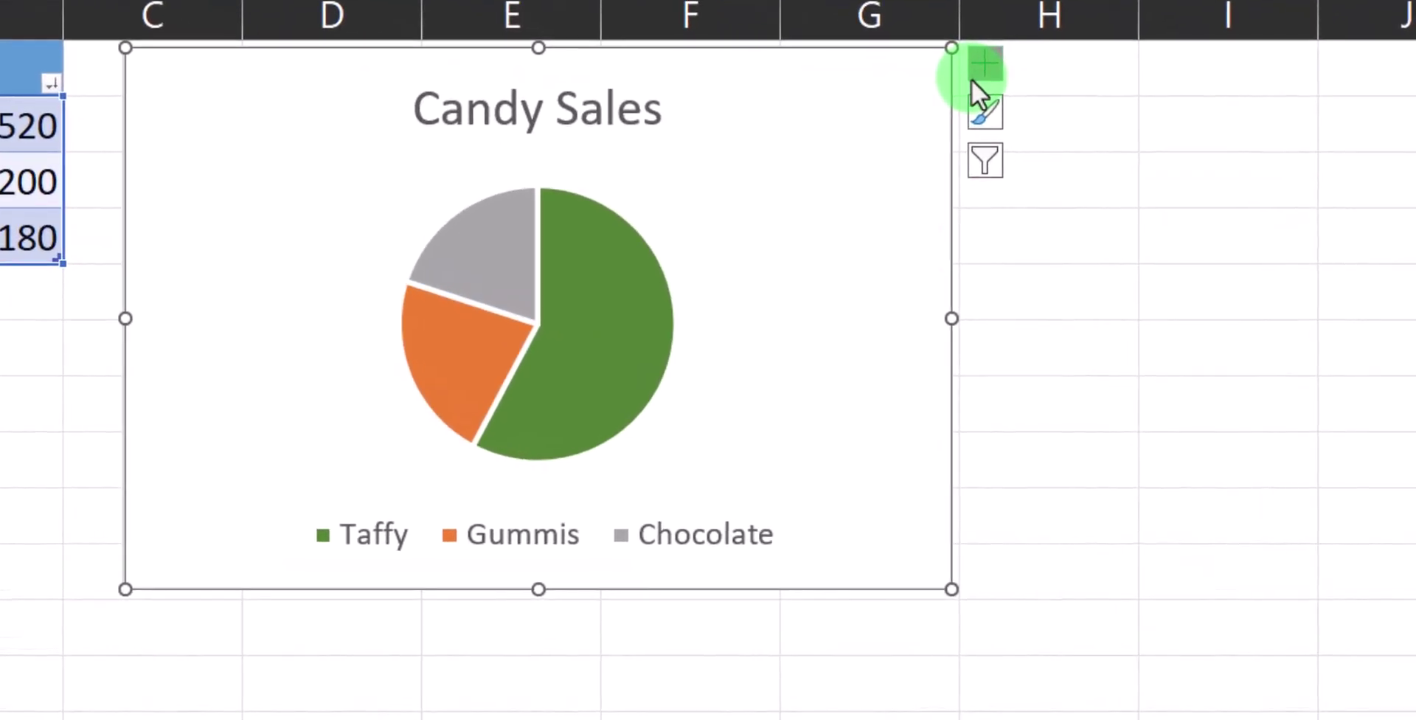
Add Data Callout labels to the slices: Taffy 58%, Gummis 22%, Chocolate 20%
{"action": "left_click", "coordinate": [972, 80]}
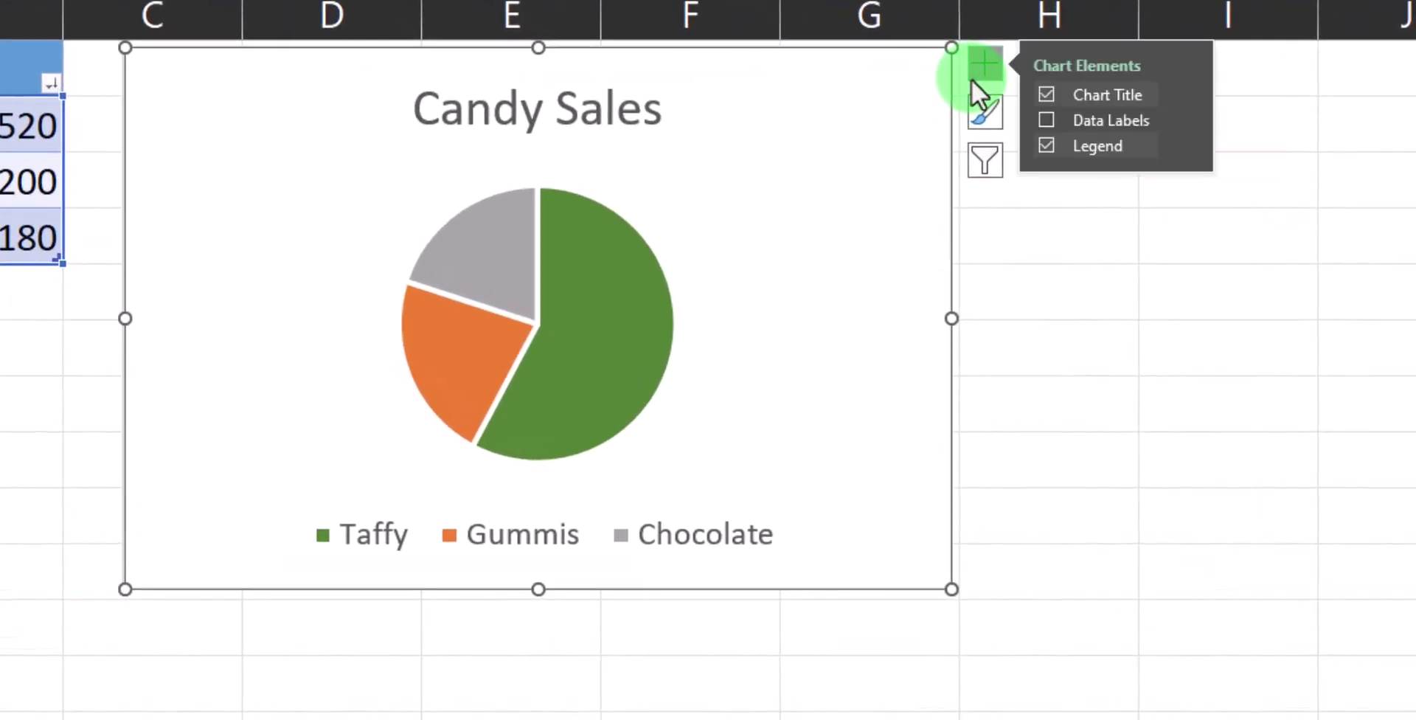
{"action": "left_click", "coordinate": [1184, 122]}
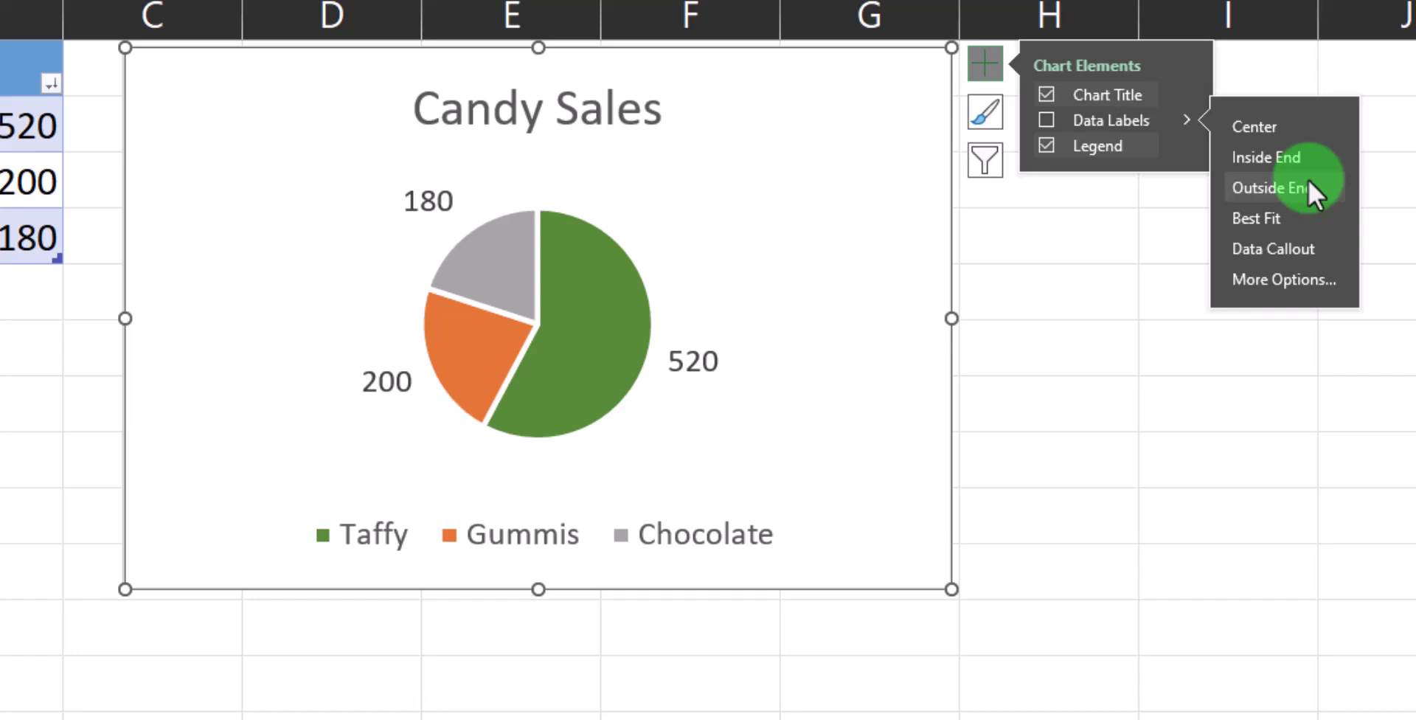
{"action": "left_click", "coordinate": [1307, 246]}
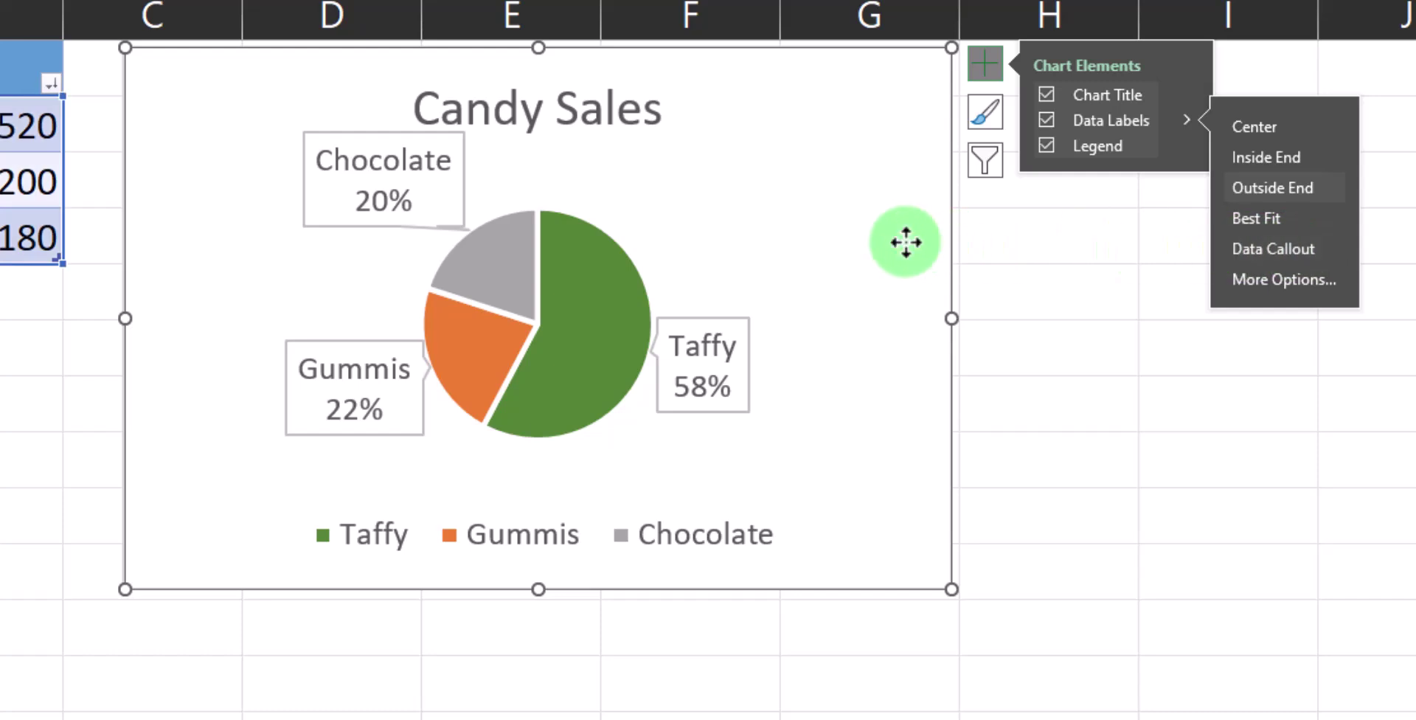
{"action": "left_click", "coordinate": [890, 284]}
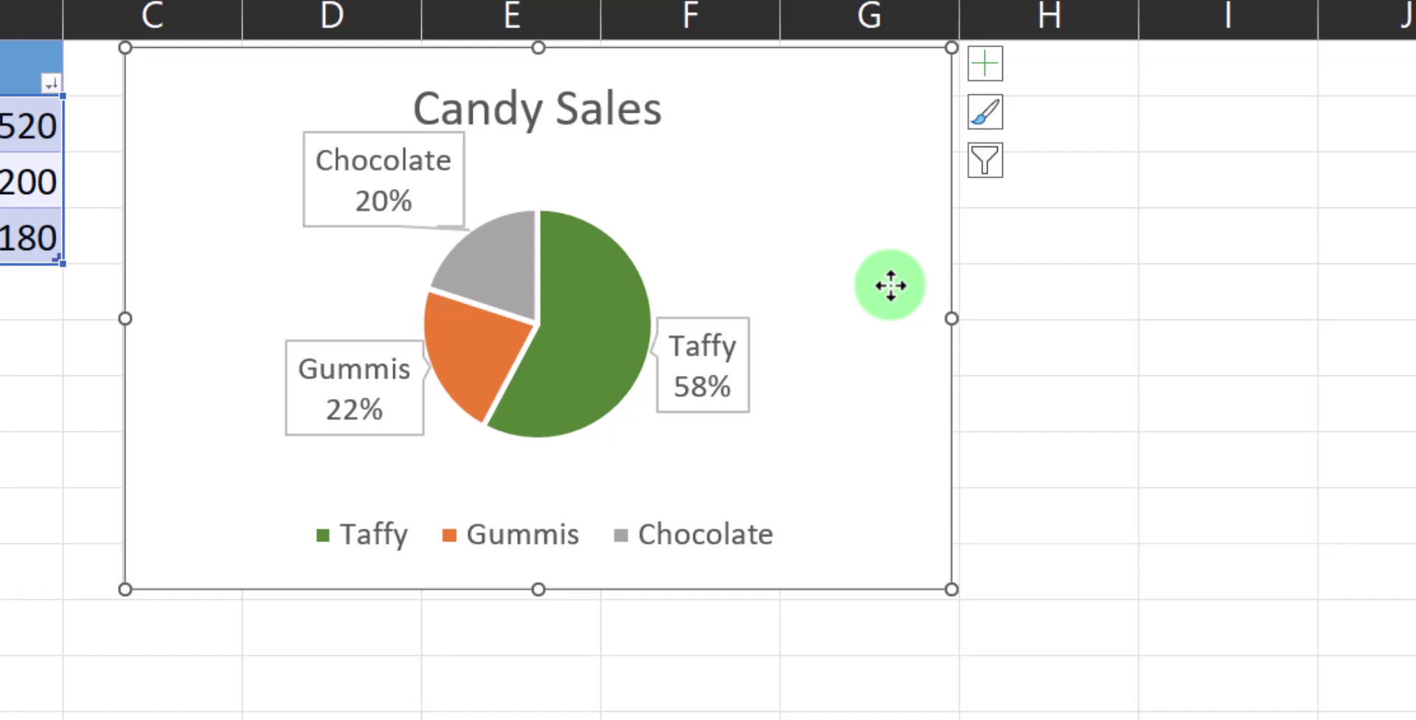
{"action": "left_click", "coordinate": [987, 71]}
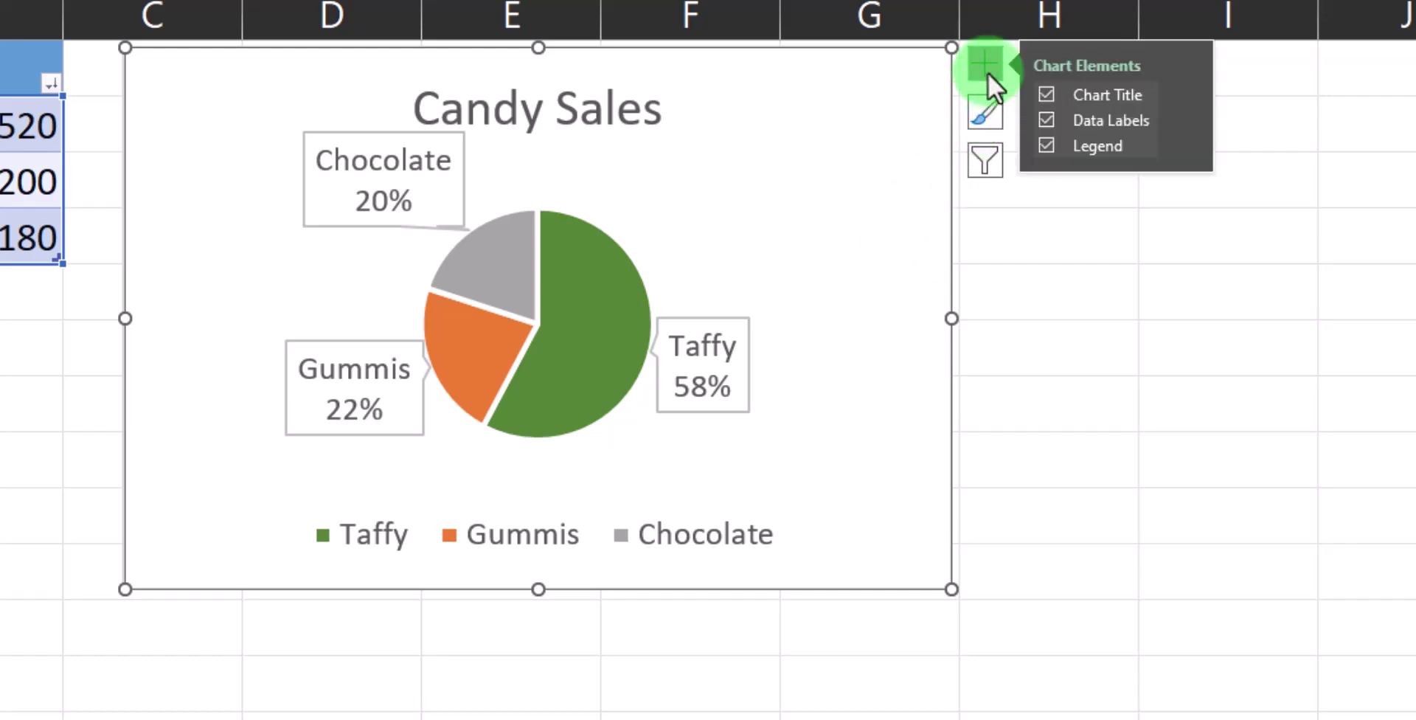
{"action": "left_click", "coordinate": [1192, 121]}
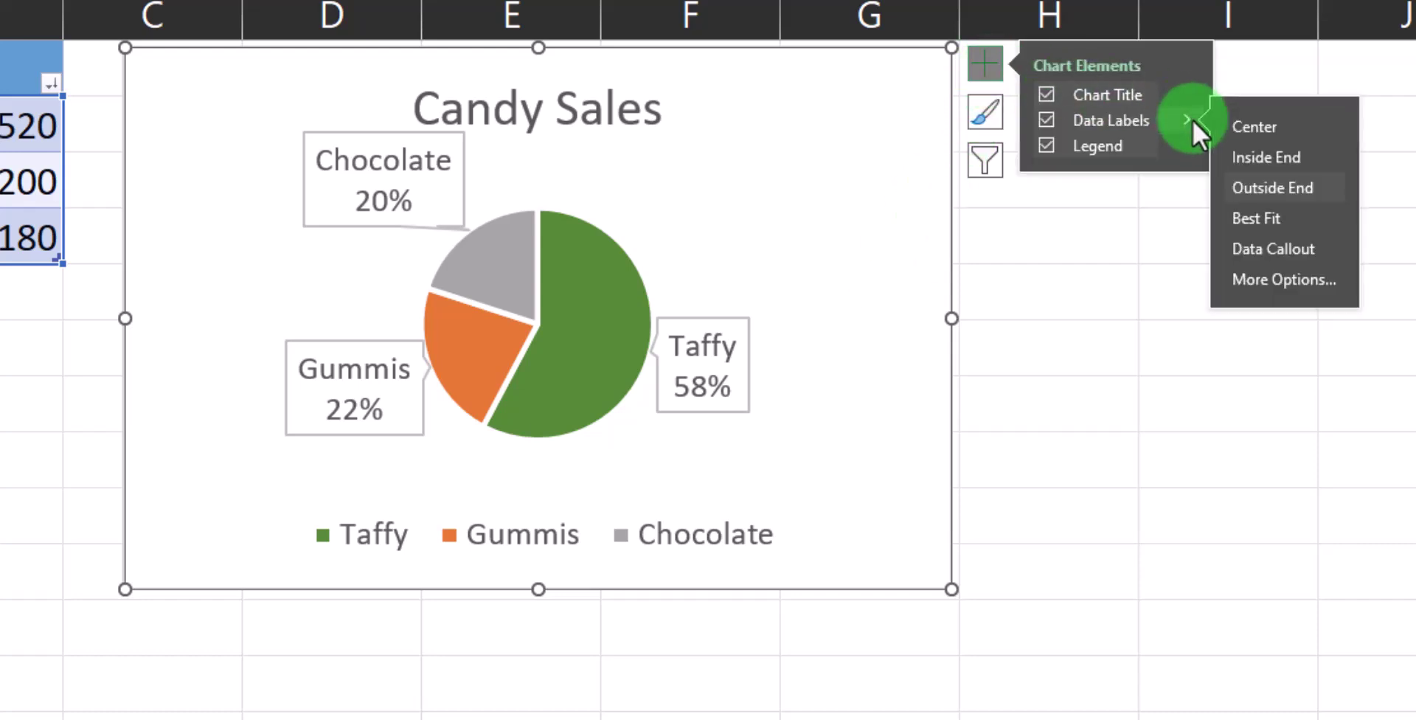
Show values instead of percentages in the callouts: Taffy 520, Gummis 200, Chocolate 180
{"action": "left_click", "coordinate": [1233, 280]}
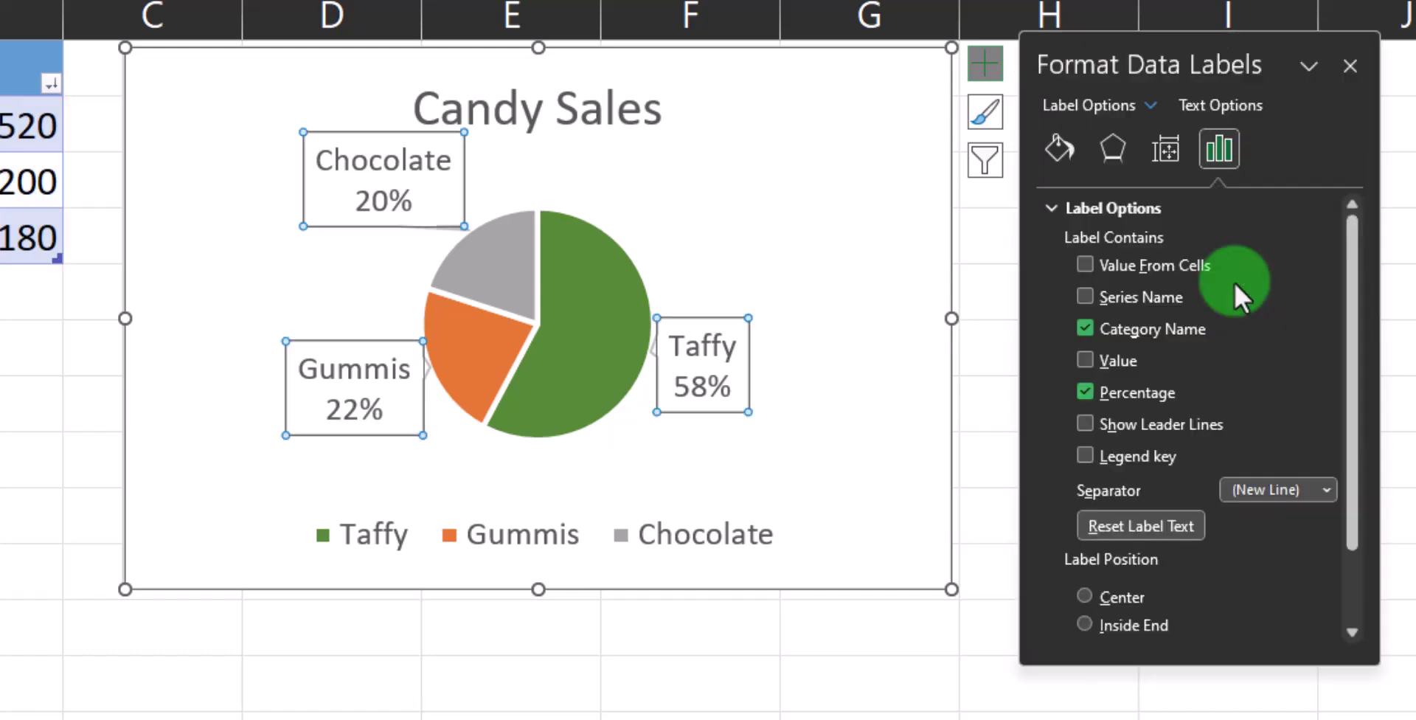
{"action": "left_click", "coordinate": [1085, 361]}
{"action": "left_click", "coordinate": [1085, 391]}
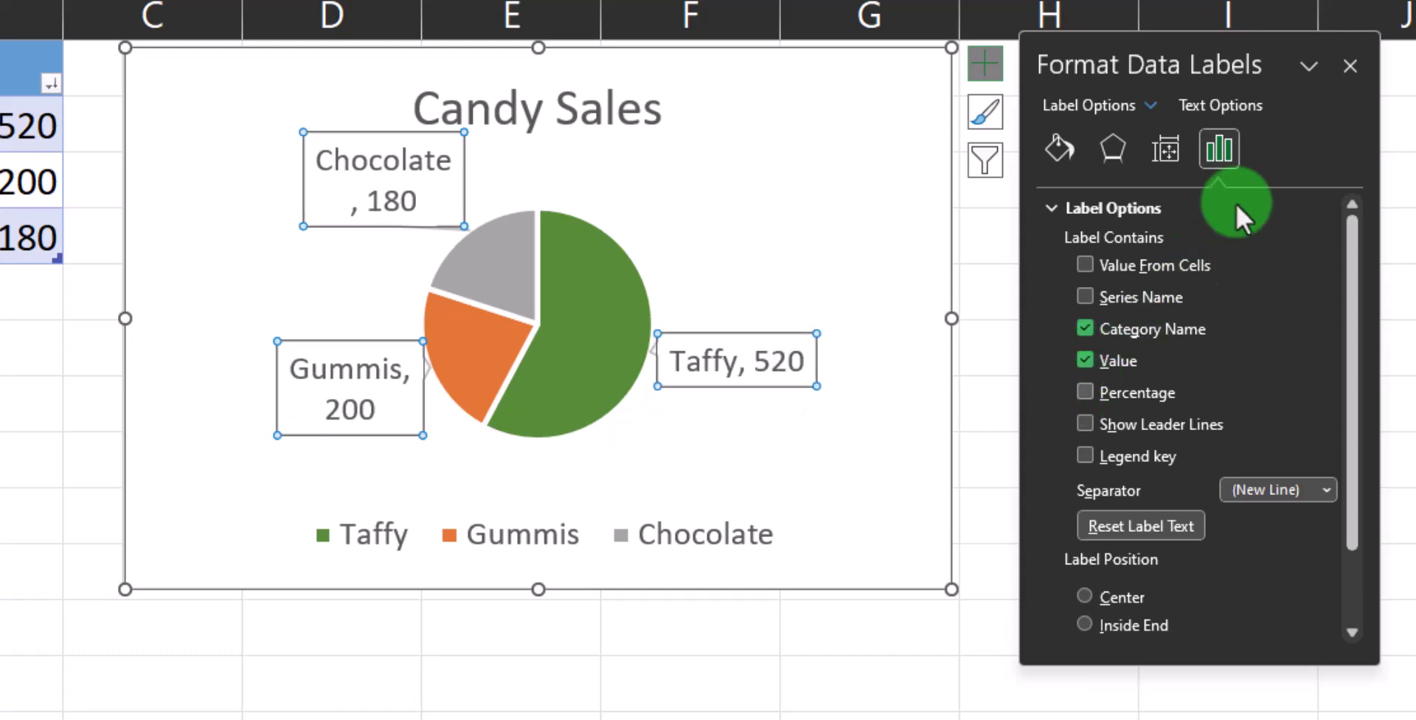
{"action": "left_click", "coordinate": [1351, 66]}
{"action": "left_click", "coordinate": [878, 239]}
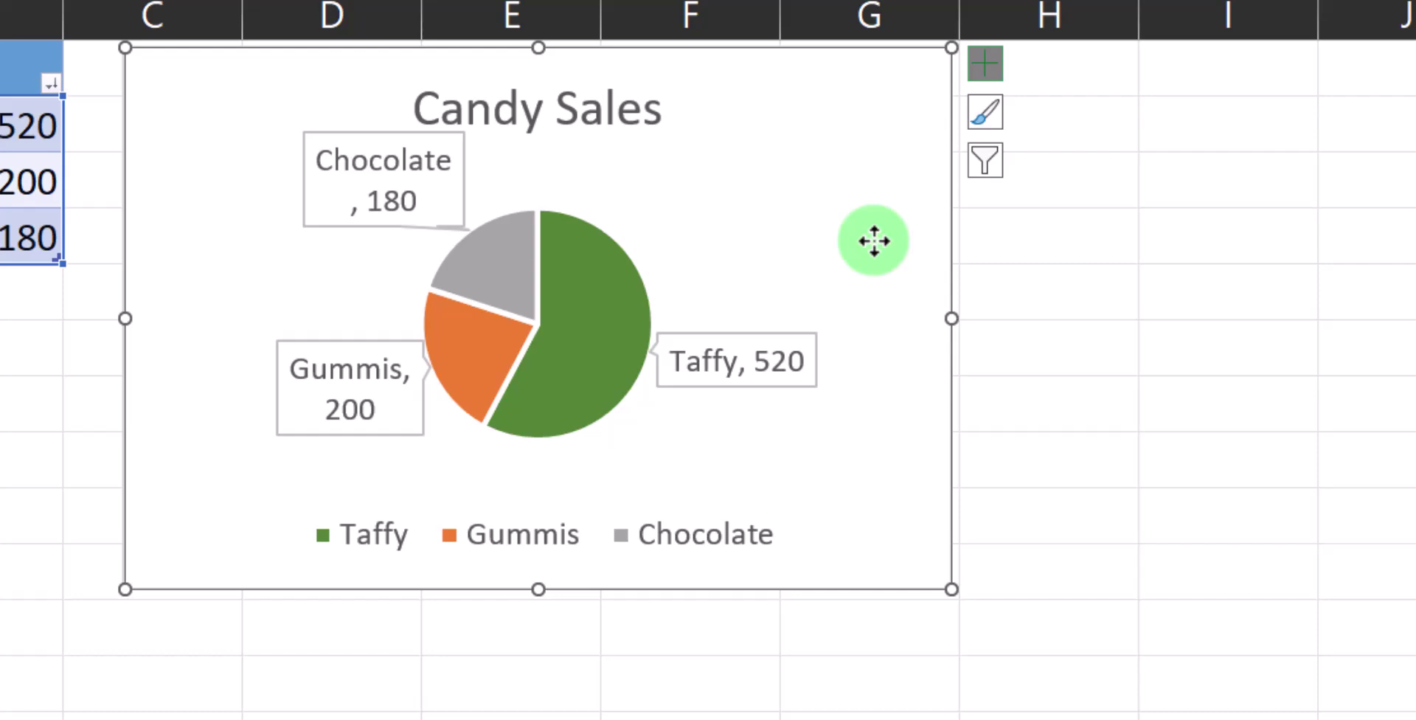
Delete the chart legend, then select the Taffy slice on its own
{"action": "left_click", "coordinate": [693, 560]}
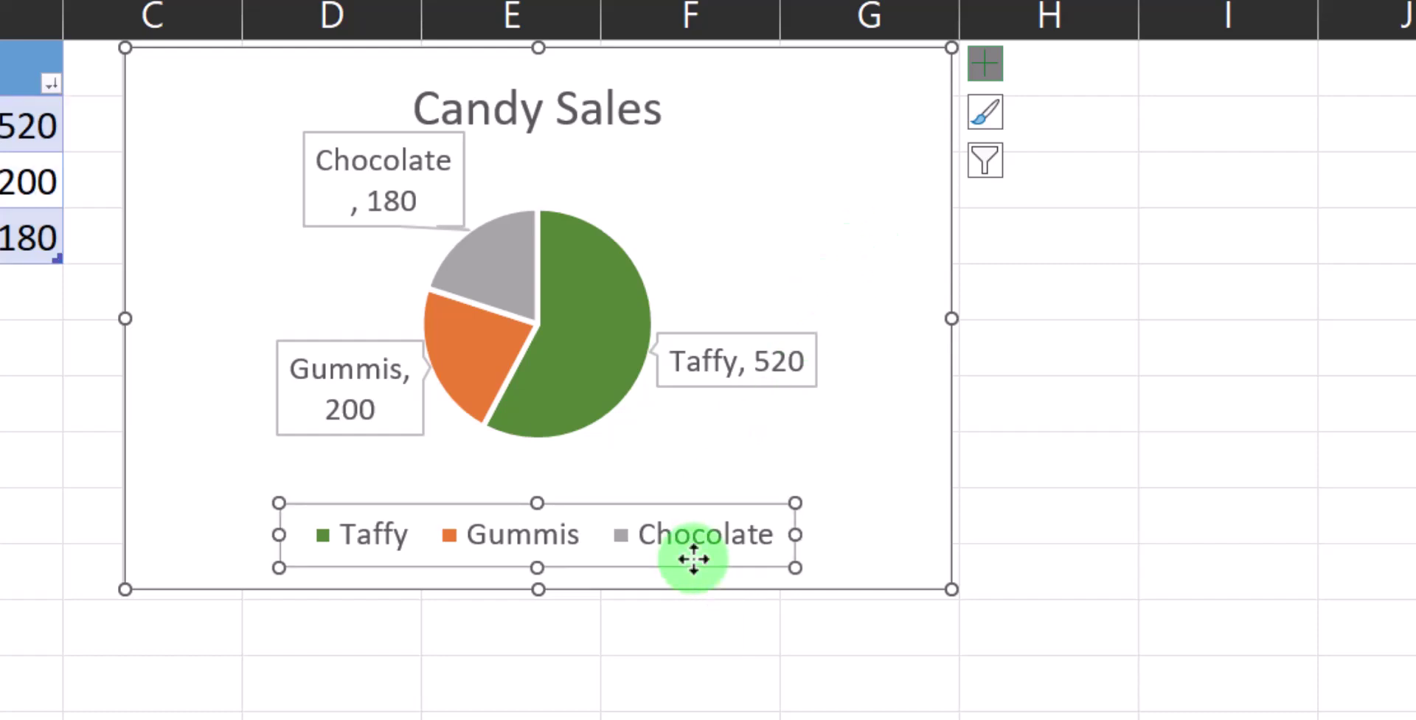
{"action": "key", "text": "Delete"}
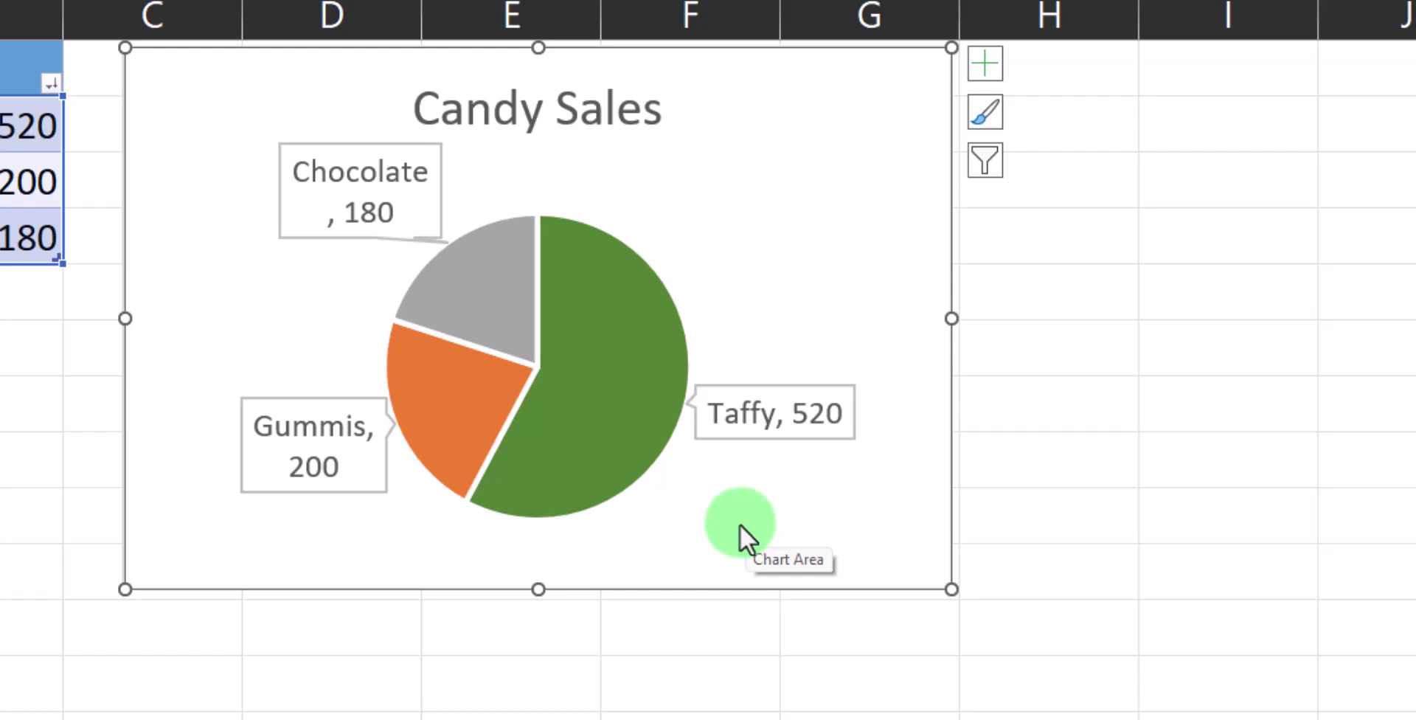
{"action": "left_click", "coordinate": [603, 443]}
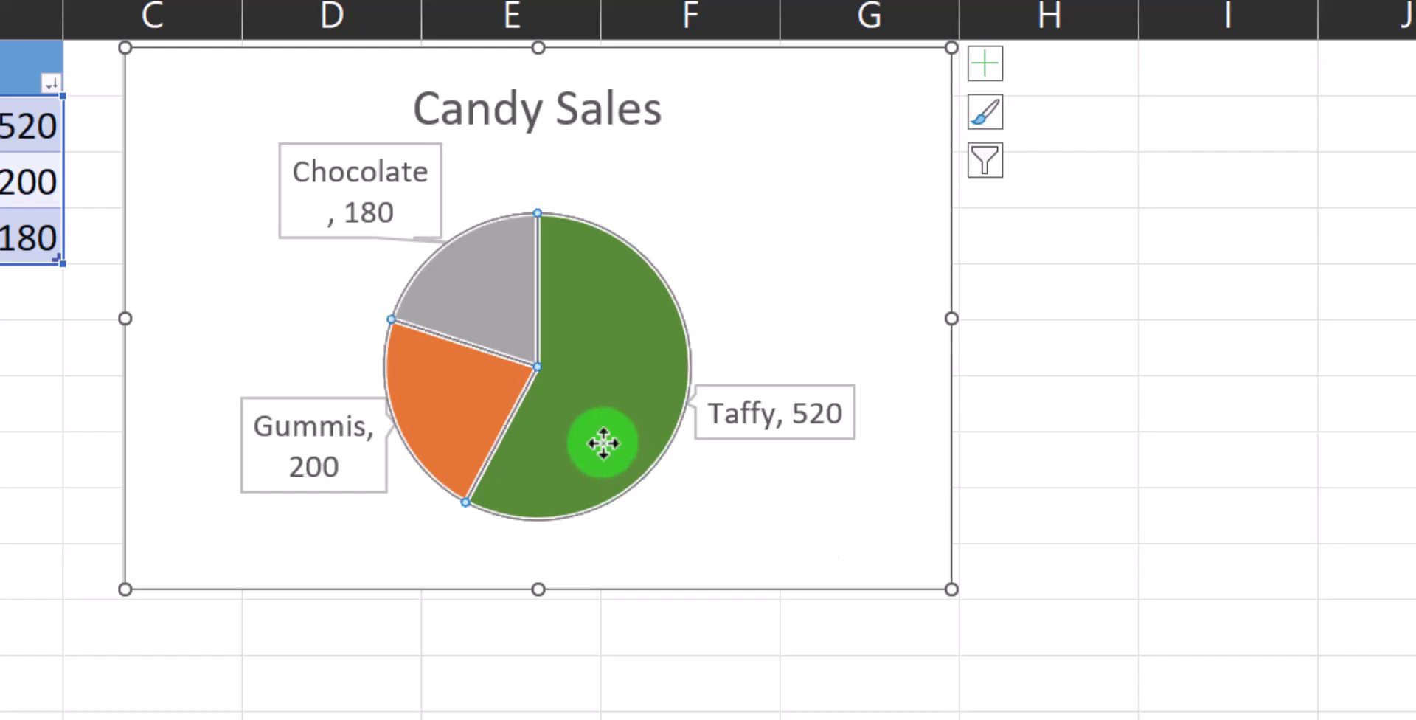
{"action": "left_click", "coordinate": [603, 443]}
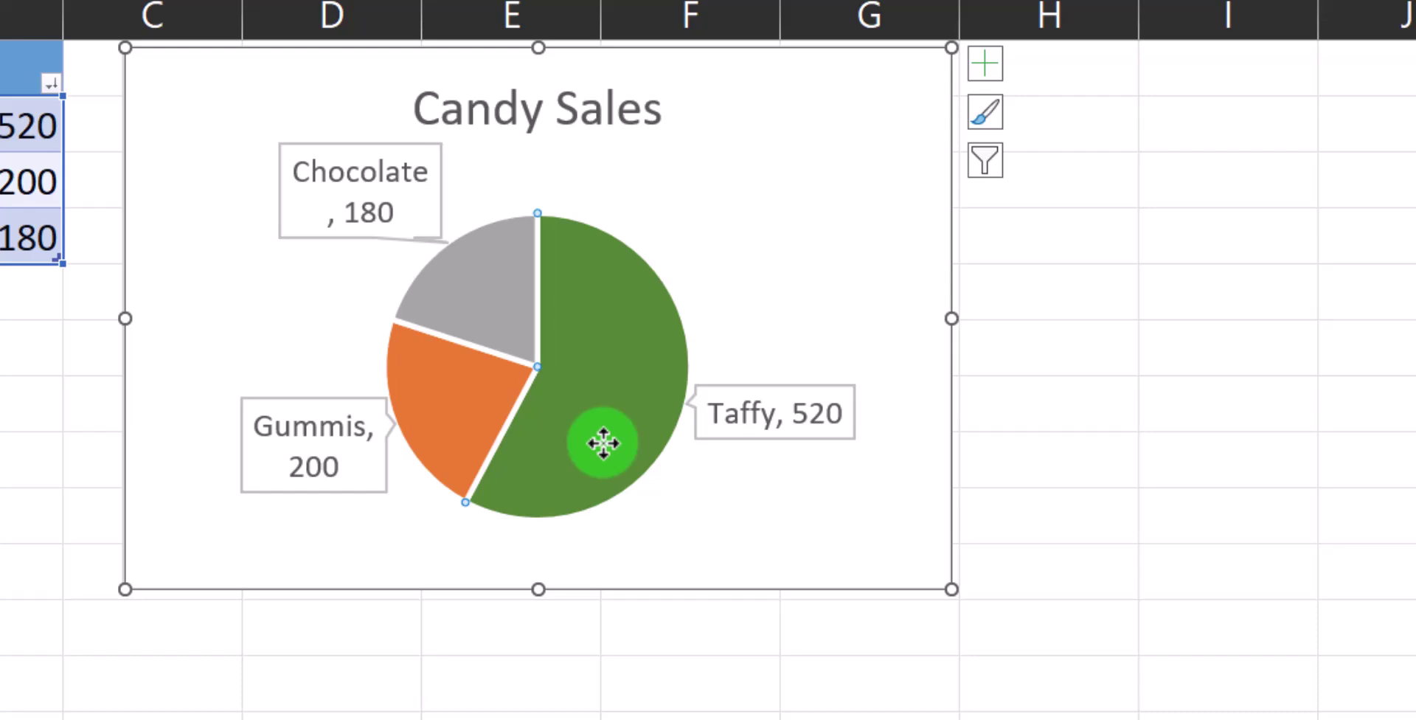
Set the Taffy slice's Point Explosion to 5% in Format Data Point
{"action": "right_click", "coordinate": [603, 442]}
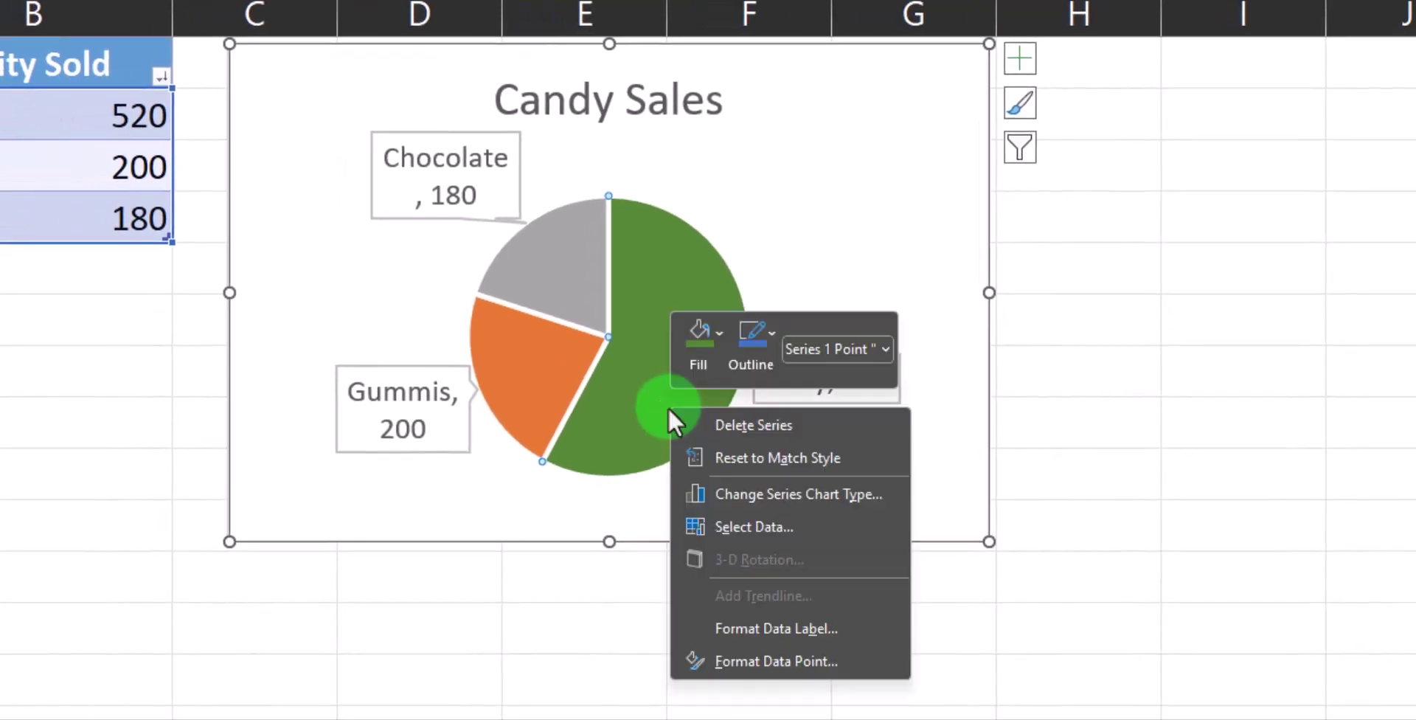
{"action": "left_click", "coordinate": [715, 659]}
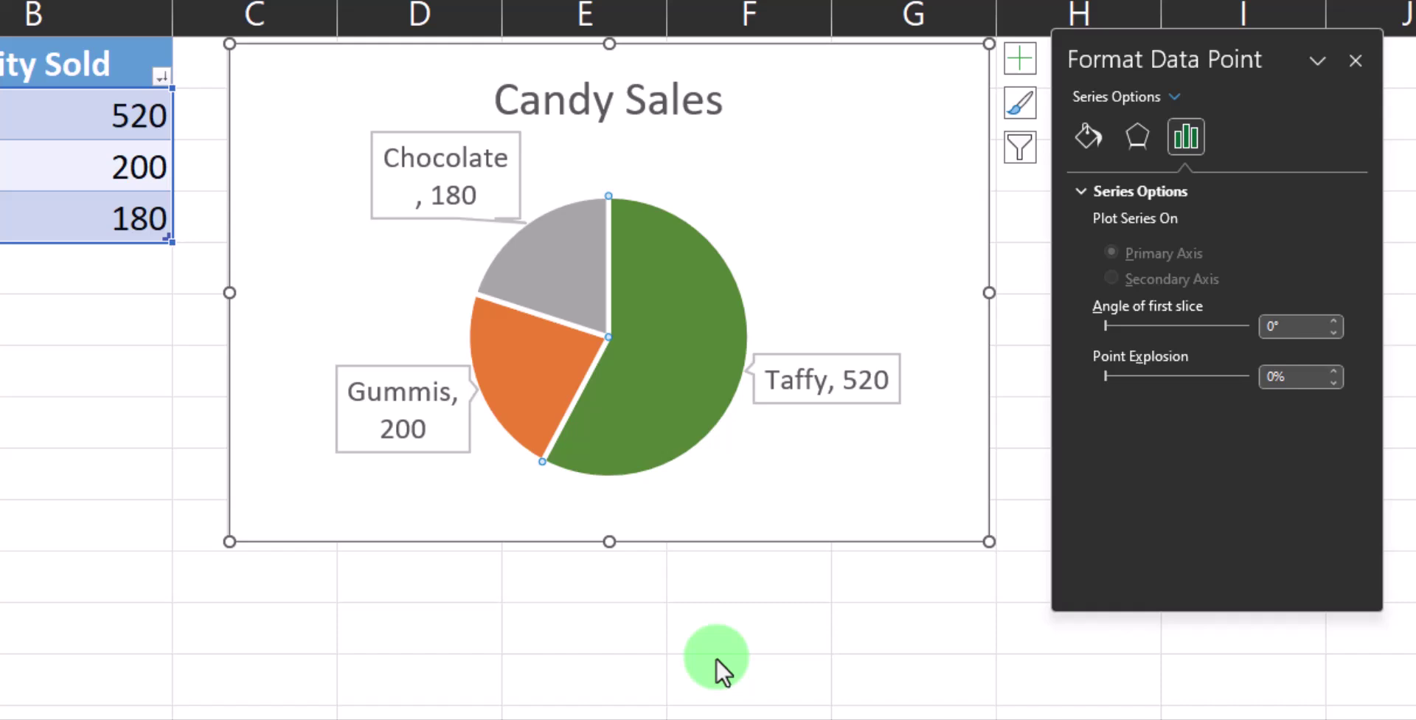
{"action": "left_click", "coordinate": [1332, 371]}
{"action": "left_click", "coordinate": [1333, 371]}
{"action": "left_click", "coordinate": [1332, 371]}
{"action": "left_click", "coordinate": [1333, 371]}
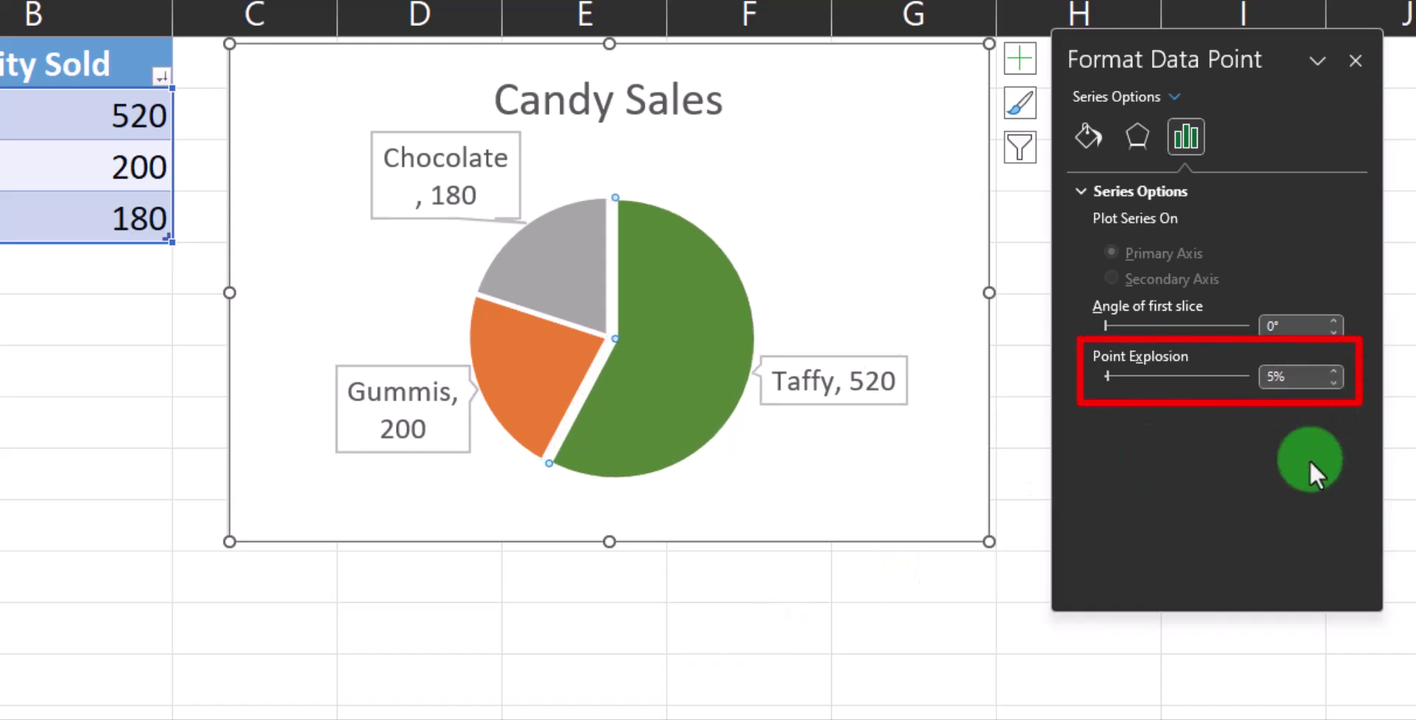